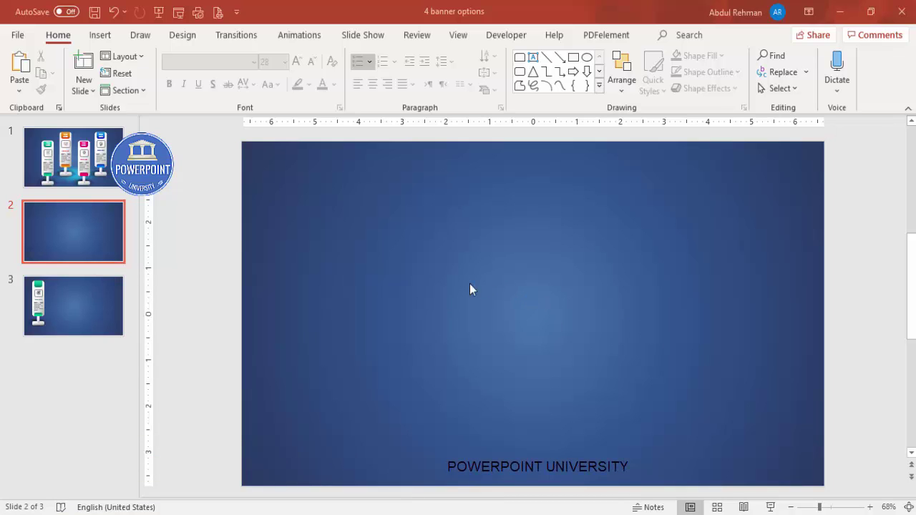
- Bring up the Insert ribbon commands on the blue-gradient slide 2
{"action": "left_click", "coordinate": [99, 37]}
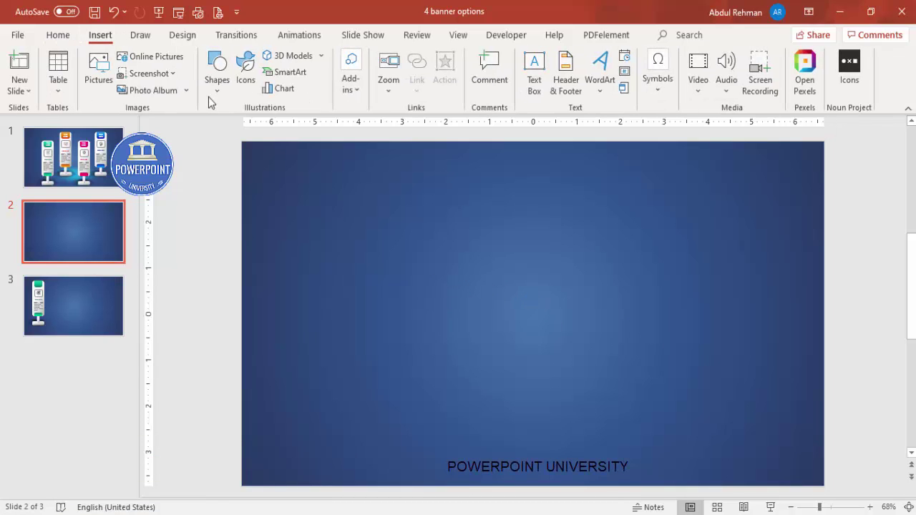
- Draw a rounded rectangle near the lower left of slide 2
{"action": "left_click", "coordinate": [212, 93]}
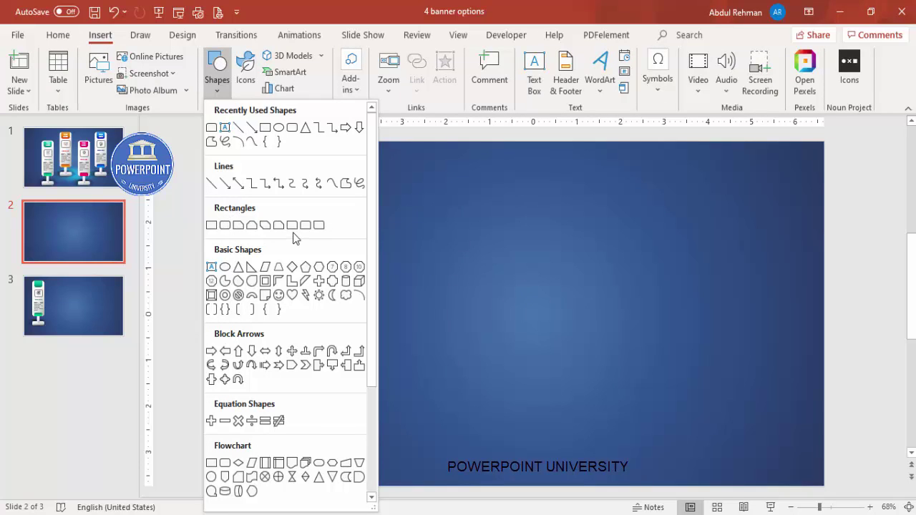
{"action": "left_click", "coordinate": [225, 226]}
{"action": "left_click_drag", "start_coordinate": [320, 367], "coordinate": [402, 413]}
- Remove the rectangle's outline, fill it white, and bring up Format Shape
{"action": "left_click", "coordinate": [362, 72]}
{"action": "left_click", "coordinate": [369, 274]}
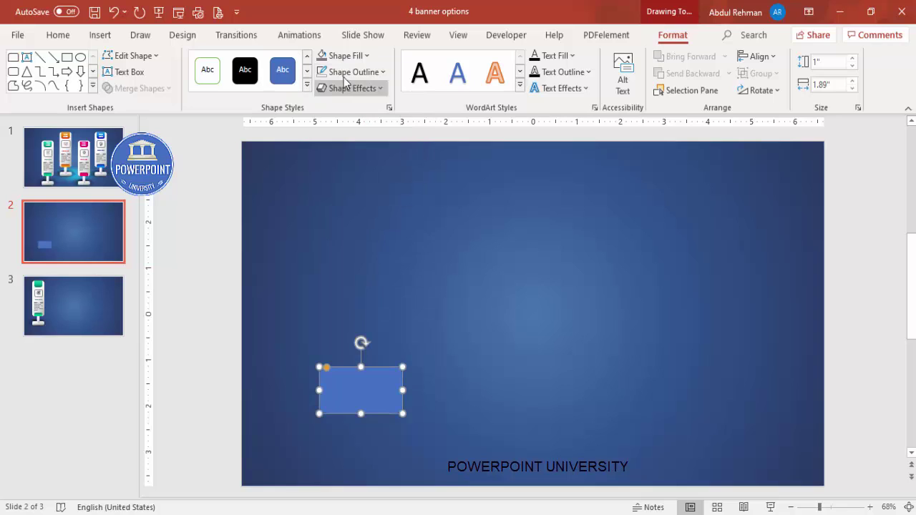
{"action": "left_click", "coordinate": [344, 56]}
{"action": "left_click", "coordinate": [322, 92]}
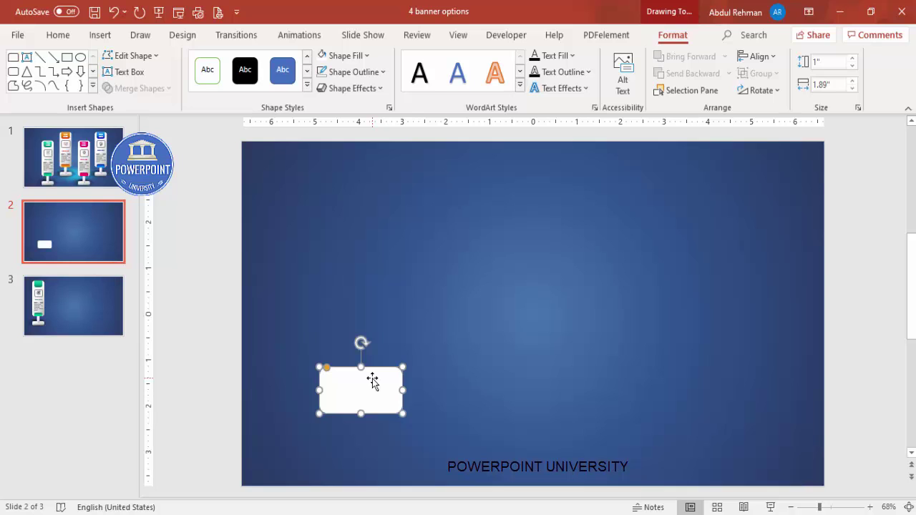
{"action": "right_click", "coordinate": [372, 382]}
{"action": "left_click", "coordinate": [425, 479]}
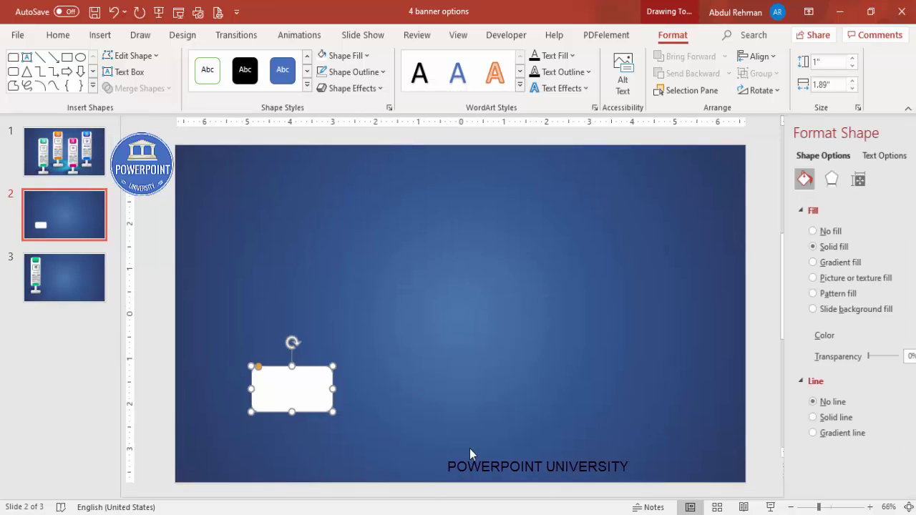
- Apply the Perspective: Relaxed Moderately 3-D rotation preset to the white rectangle
{"action": "left_click", "coordinate": [778, 182]}
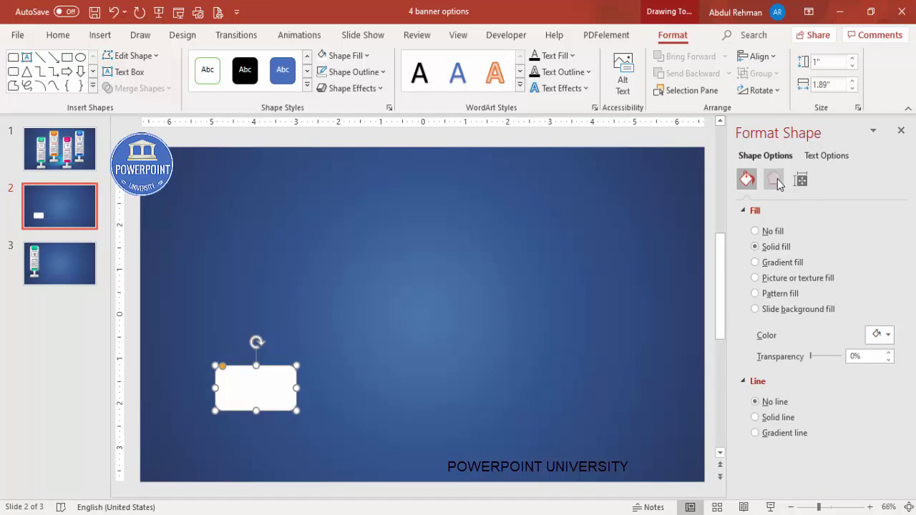
{"action": "left_click", "coordinate": [743, 230]}
{"action": "left_click", "coordinate": [743, 266]}
{"action": "left_click", "coordinate": [744, 285]}
{"action": "left_click", "coordinate": [748, 302]}
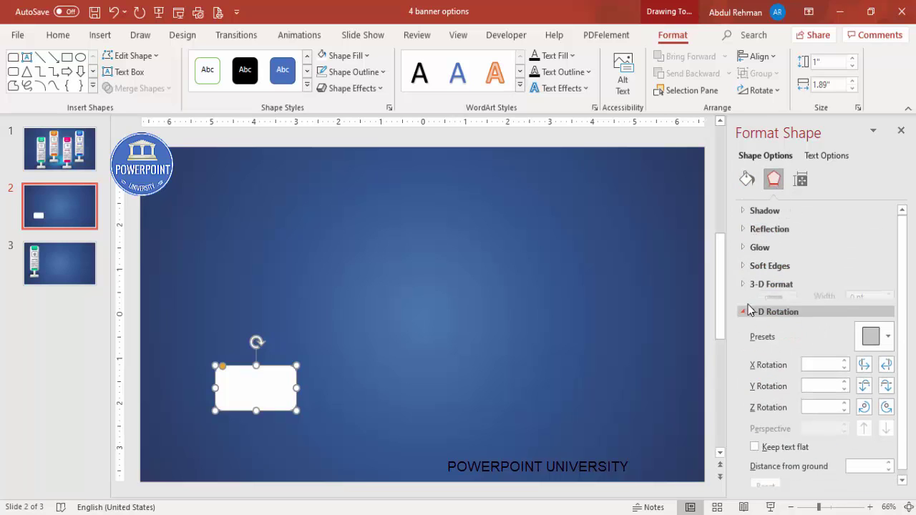
{"action": "left_click", "coordinate": [871, 334]}
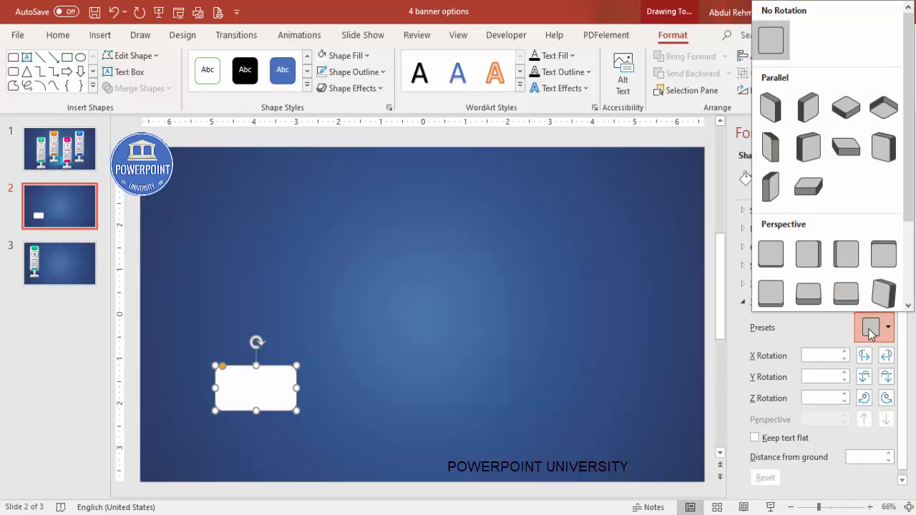
{"action": "left_click", "coordinate": [807, 293]}
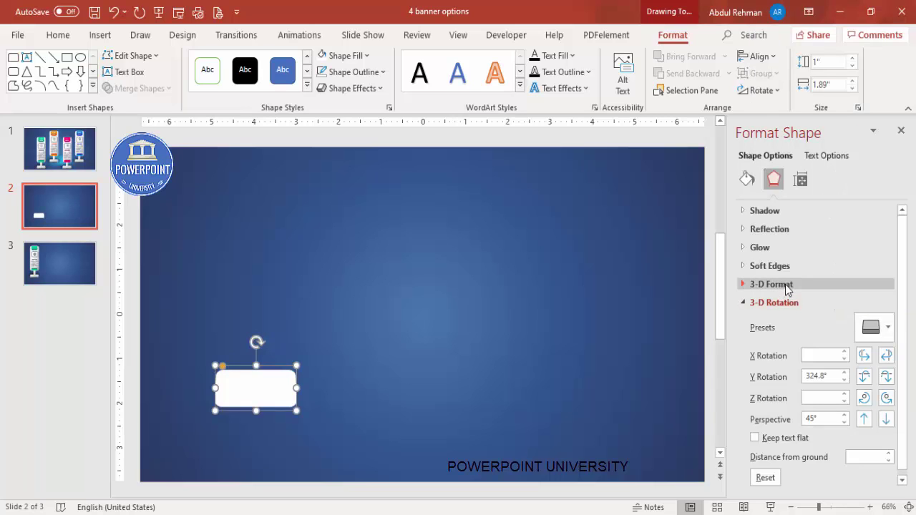
- Give the block 6 pt 3-D depth and set its Y rotation to 304.8°
{"action": "left_click", "coordinate": [788, 285]}
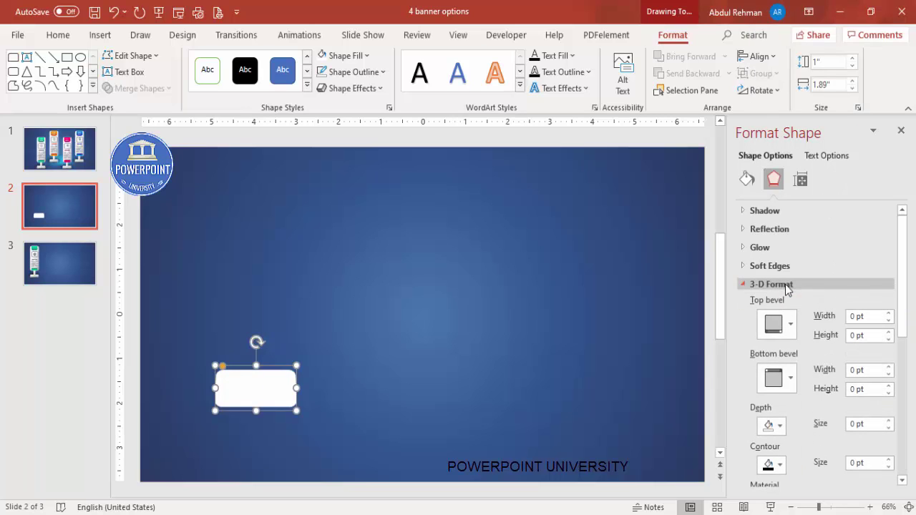
{"action": "left_click", "coordinate": [888, 422]}
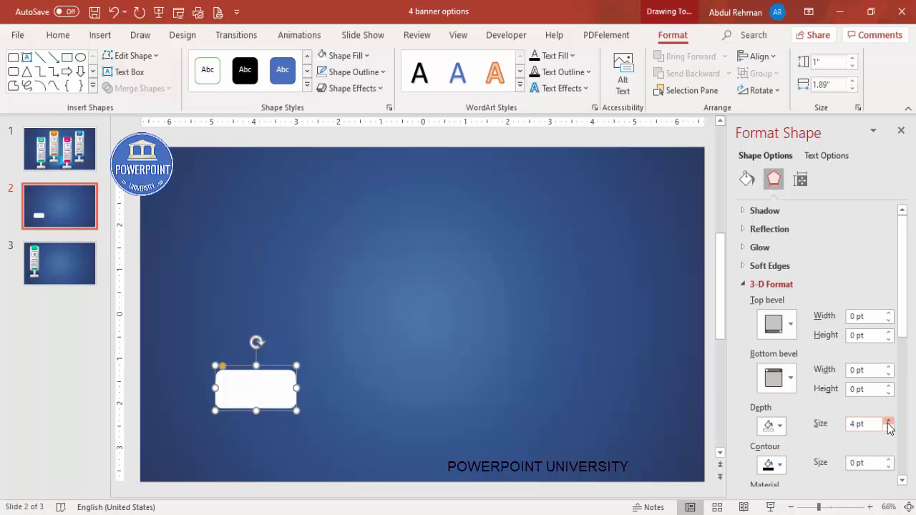
{"action": "left_click_drag", "start_coordinate": [902, 311], "coordinate": [902, 442]}
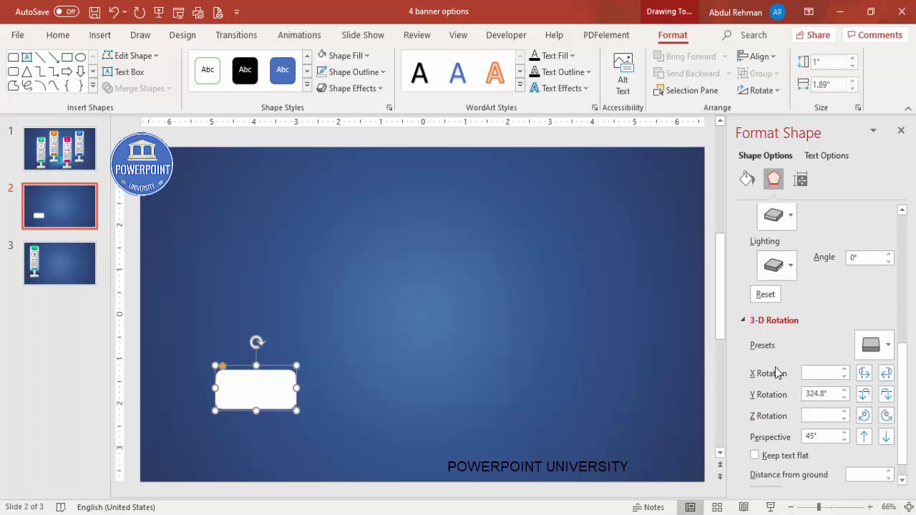
{"action": "left_click", "coordinate": [866, 374]}
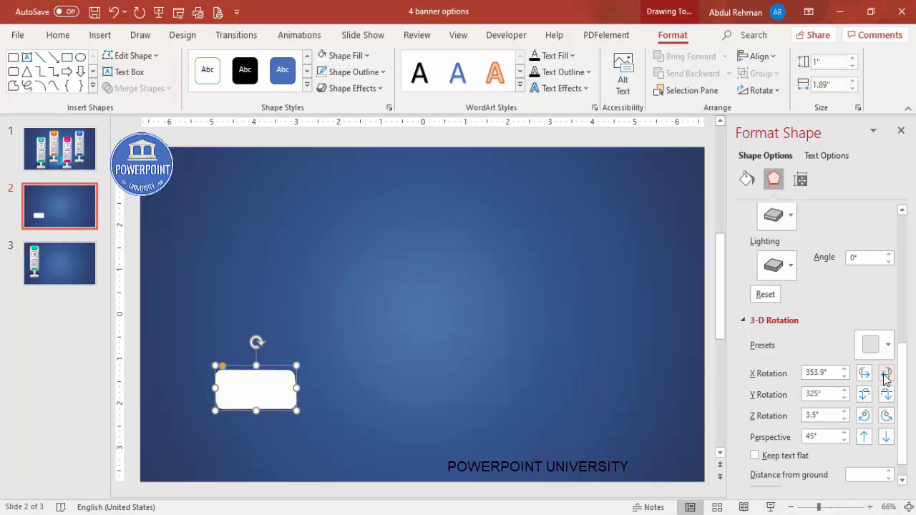
{"action": "left_click", "coordinate": [886, 374]}
{"action": "left_click", "coordinate": [866, 397]}
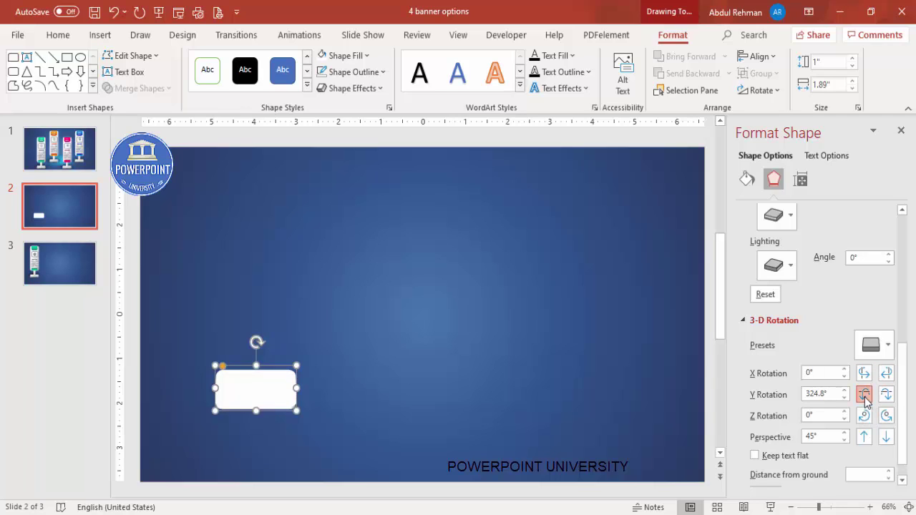
{"action": "left_click", "coordinate": [885, 399]}
{"action": "left_click", "coordinate": [885, 400]}
{"action": "left_click", "coordinate": [885, 400]}
{"action": "left_click", "coordinate": [885, 399]}
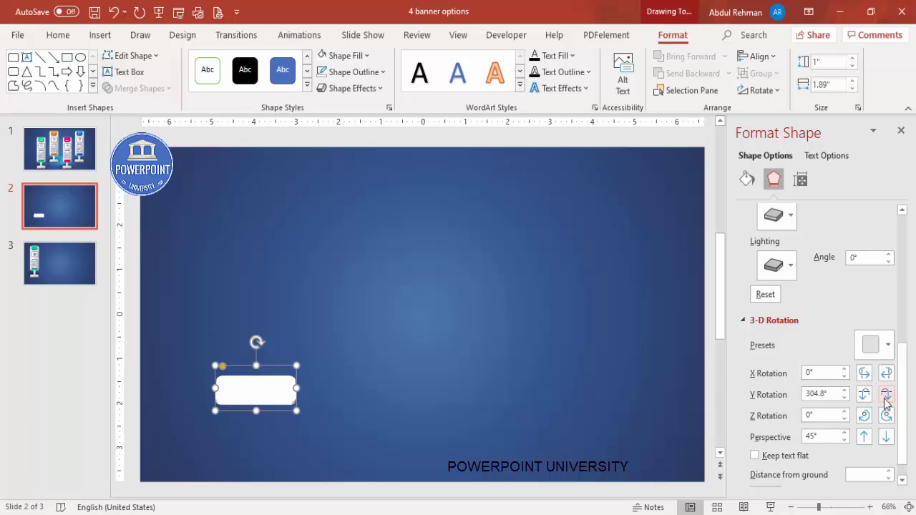
{"action": "left_click_drag", "start_coordinate": [912, 360], "coordinate": [906, 317]}
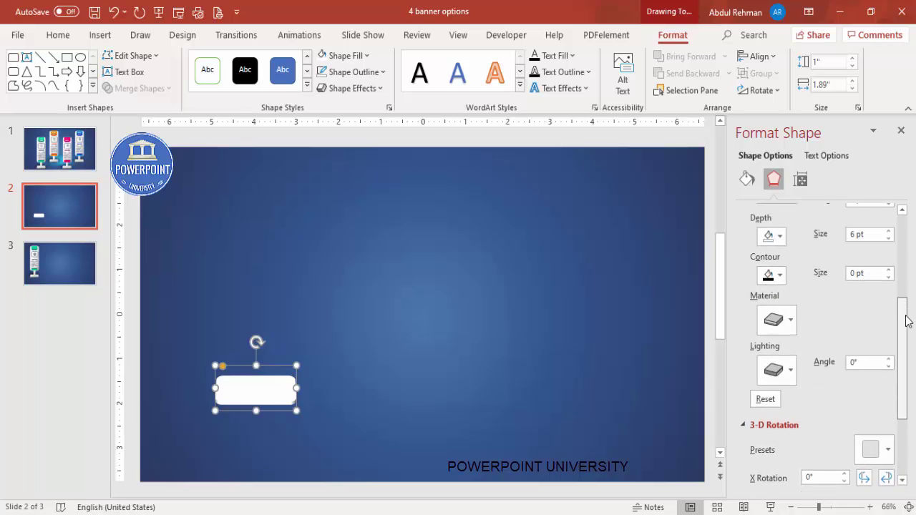
- Give the block a Special lighting preset, a surface material, and 10 pt depth
{"action": "left_click", "coordinate": [781, 330]}
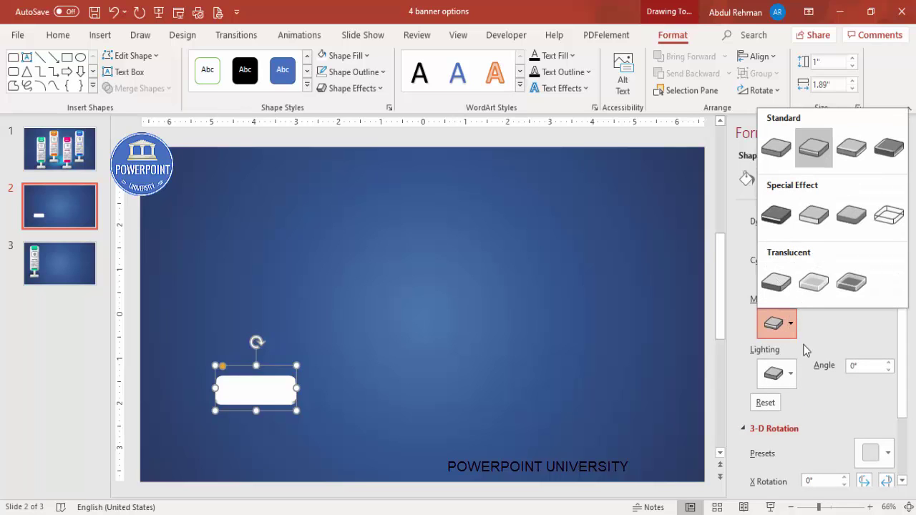
{"action": "left_click", "coordinate": [785, 375]}
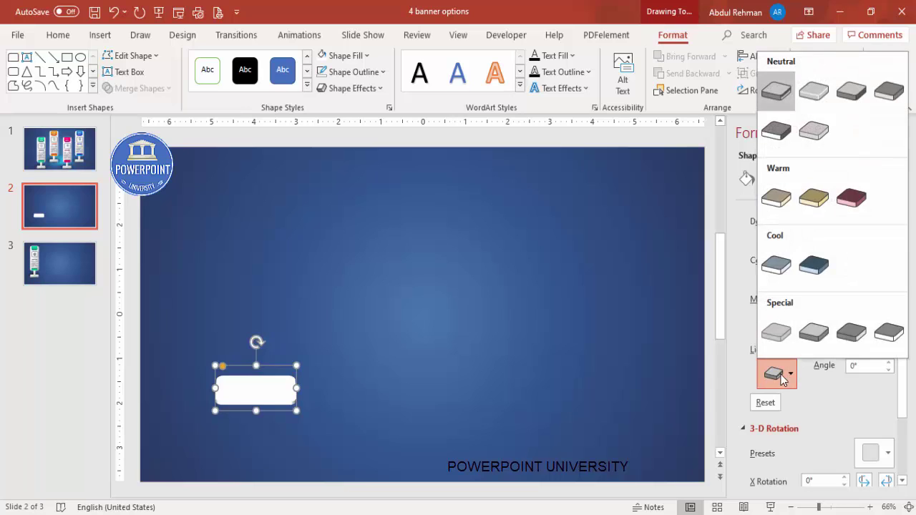
{"action": "left_click", "coordinate": [814, 332]}
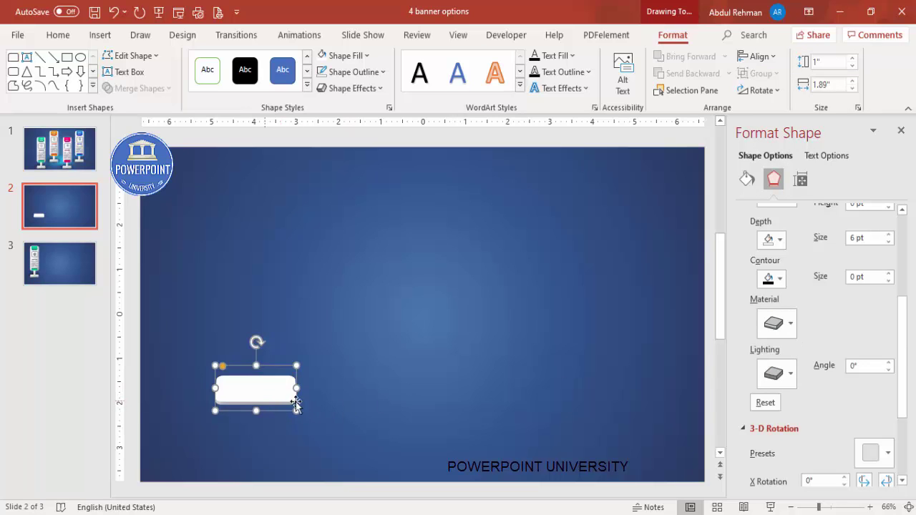
{"action": "left_click", "coordinate": [771, 326]}
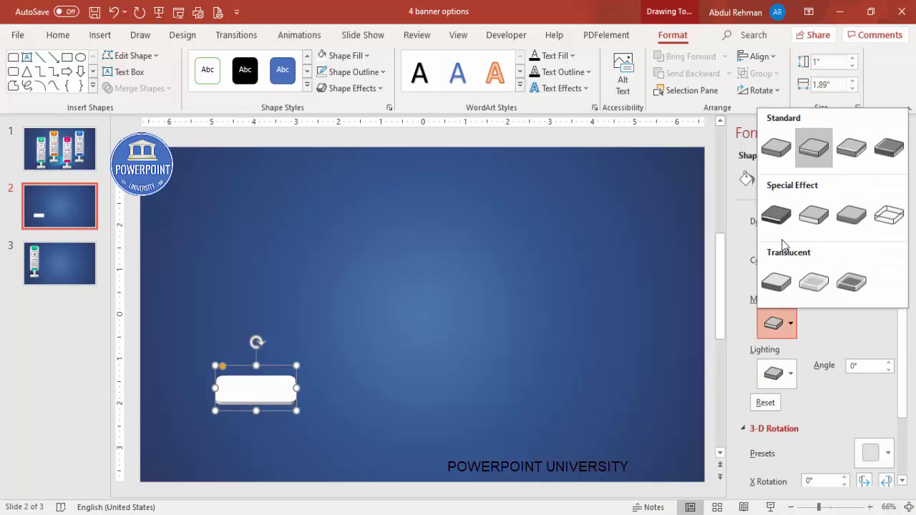
{"action": "left_click", "coordinate": [814, 215]}
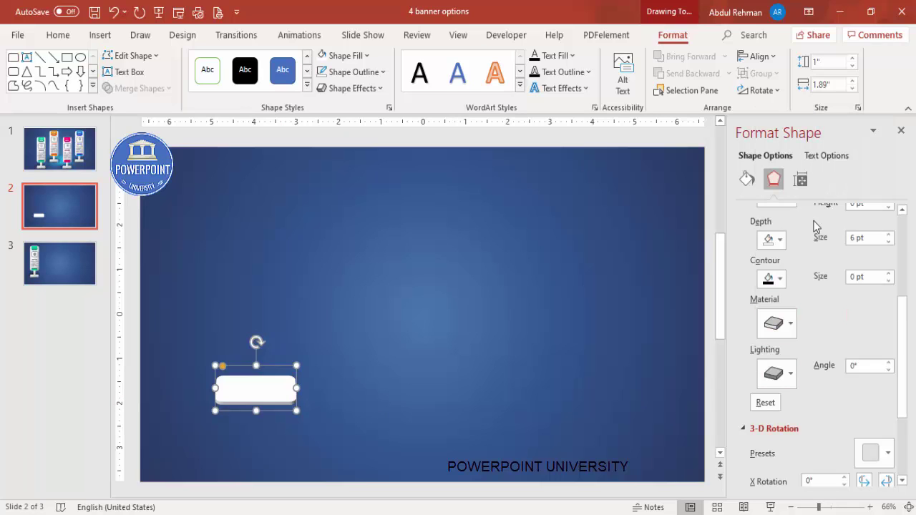
{"action": "left_click_drag", "start_coordinate": [904, 302], "coordinate": [900, 289]}
{"action": "left_click", "coordinate": [889, 285]}
{"action": "left_click", "coordinate": [889, 285]}
{"action": "left_click", "coordinate": [889, 285]}
{"action": "left_click", "coordinate": [889, 285]}
{"action": "left_click", "coordinate": [889, 285]}
{"action": "left_click", "coordinate": [889, 285]}
{"action": "left_click", "coordinate": [889, 285]}
- Shift the block lower-left and reduce its Y rotation to 294.8°
{"action": "left_click_drag", "start_coordinate": [265, 391], "coordinate": [242, 419]}
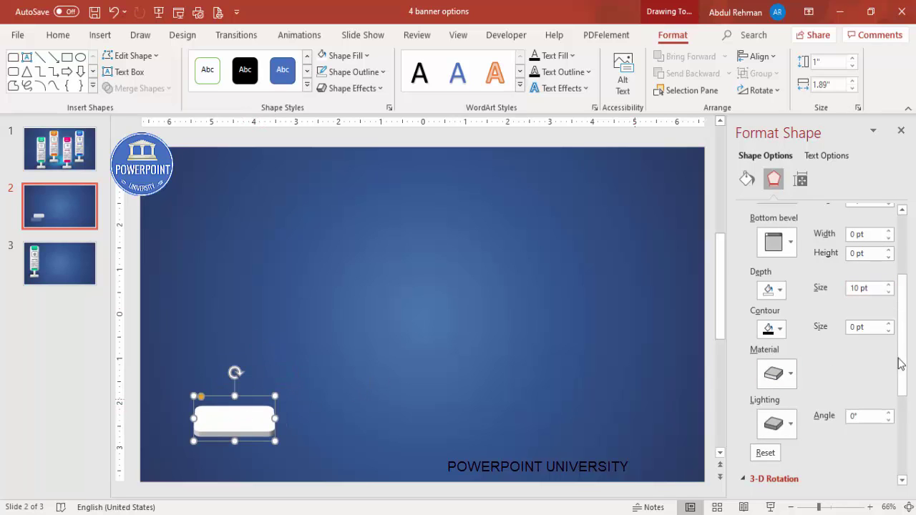
{"action": "left_click_drag", "start_coordinate": [903, 336], "coordinate": [902, 415]}
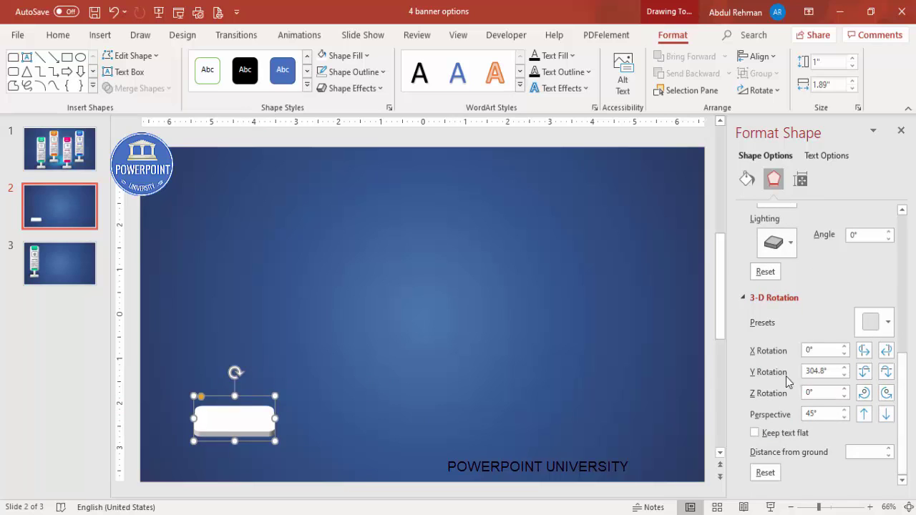
{"action": "left_click", "coordinate": [886, 374]}
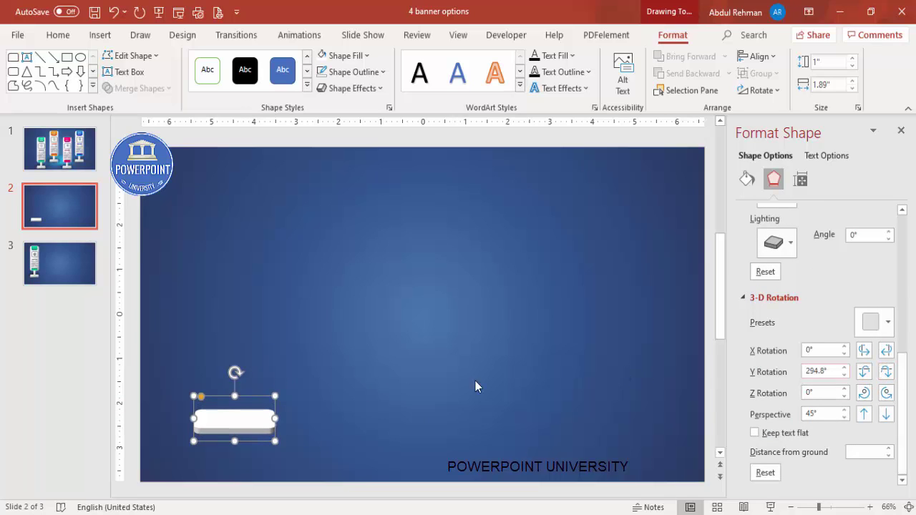
{"action": "left_click", "coordinate": [345, 398]}
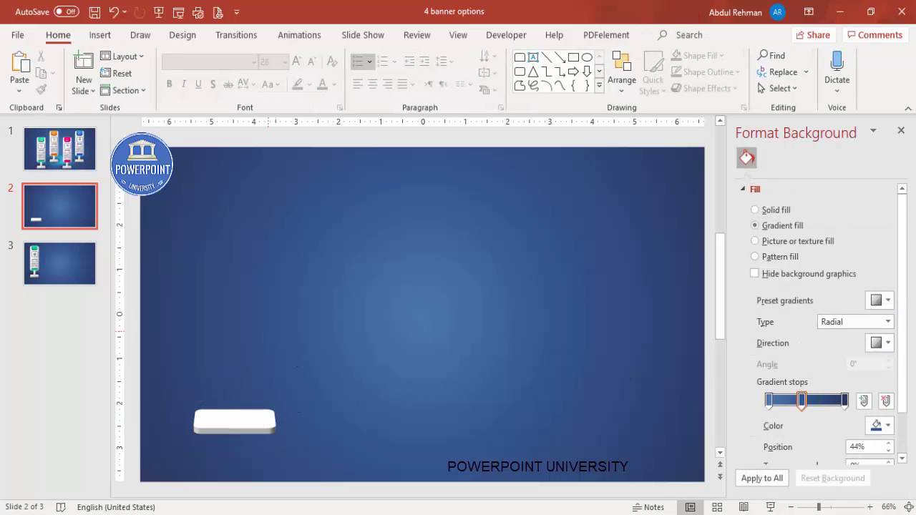
- Draw a tall narrow rectangle as a post rising from the block
{"action": "left_click", "coordinate": [99, 35]}
{"action": "left_click", "coordinate": [217, 71]}
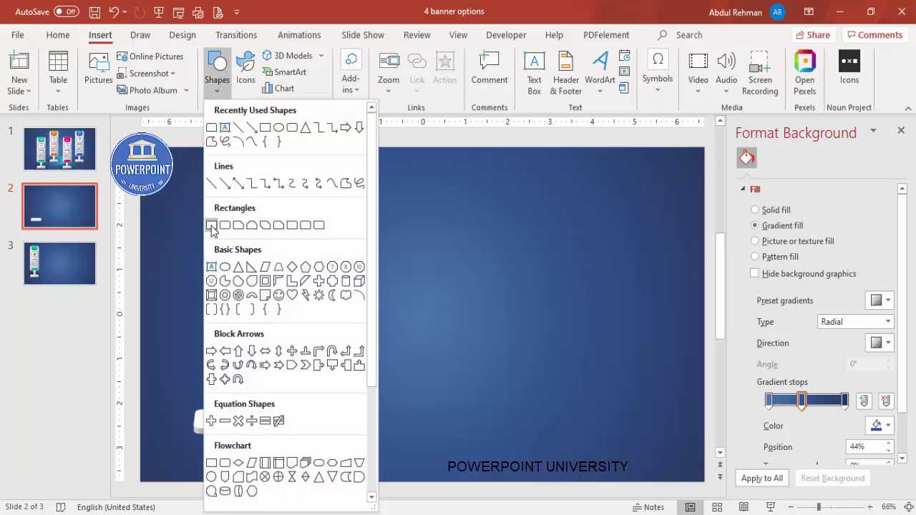
{"action": "left_click", "coordinate": [212, 226]}
{"action": "left_click_drag", "start_coordinate": [228, 350], "coordinate": [245, 416]}
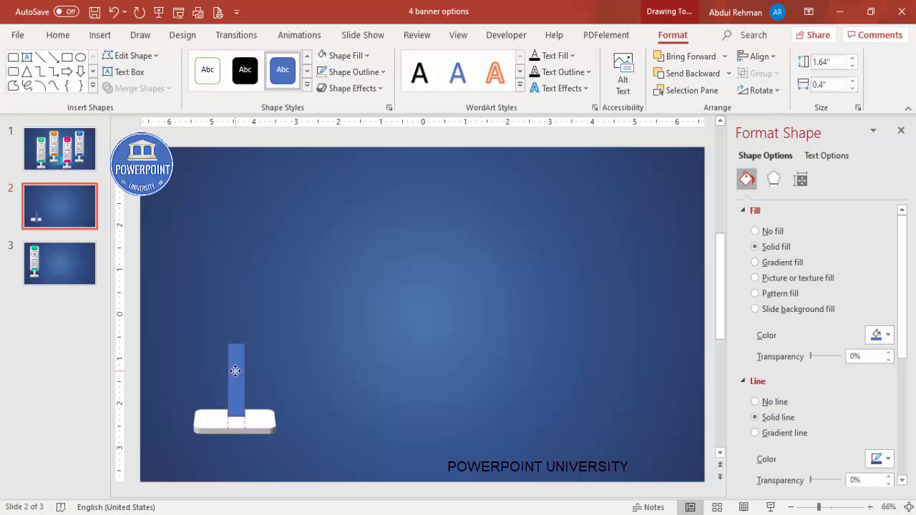
- Remove the post's outline, fill it light grey, and nudge it into place
{"action": "left_click", "coordinate": [383, 71]}
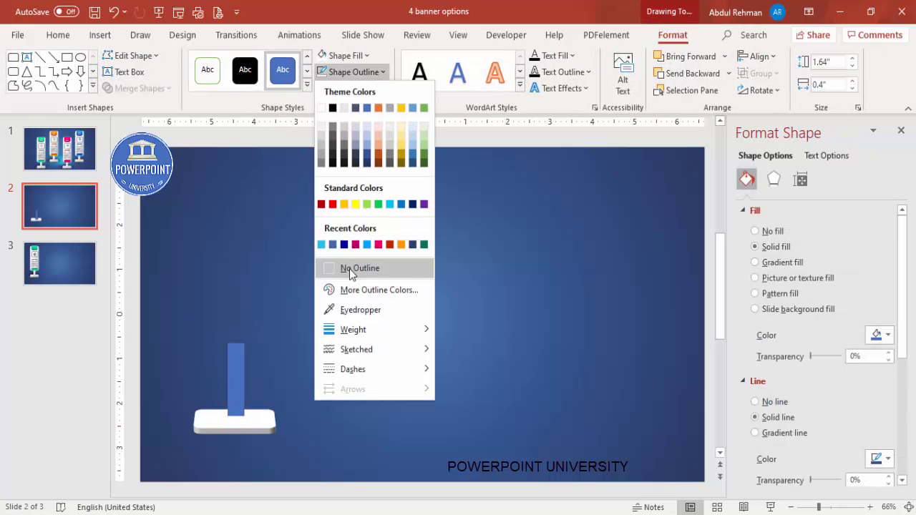
{"action": "left_click", "coordinate": [349, 268]}
{"action": "left_click", "coordinate": [342, 55]}
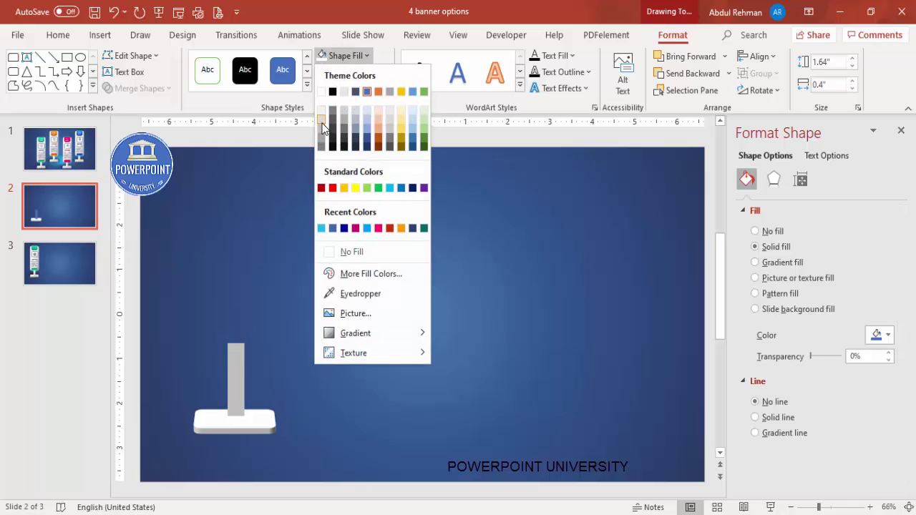
{"action": "left_click", "coordinate": [321, 116]}
{"action": "left_click_drag", "start_coordinate": [233, 355], "coordinate": [232, 358]}
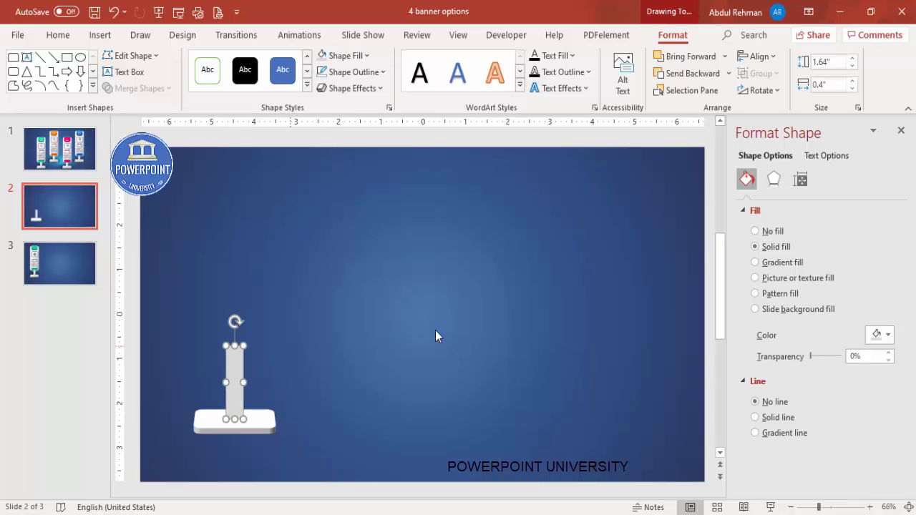
- Apply the Perspective: Front 3-D rotation preset to the pole
{"action": "left_click", "coordinate": [774, 179]}
{"action": "left_click_drag", "start_coordinate": [902, 260], "coordinate": [899, 396]}
{"action": "left_click", "coordinate": [880, 324]}
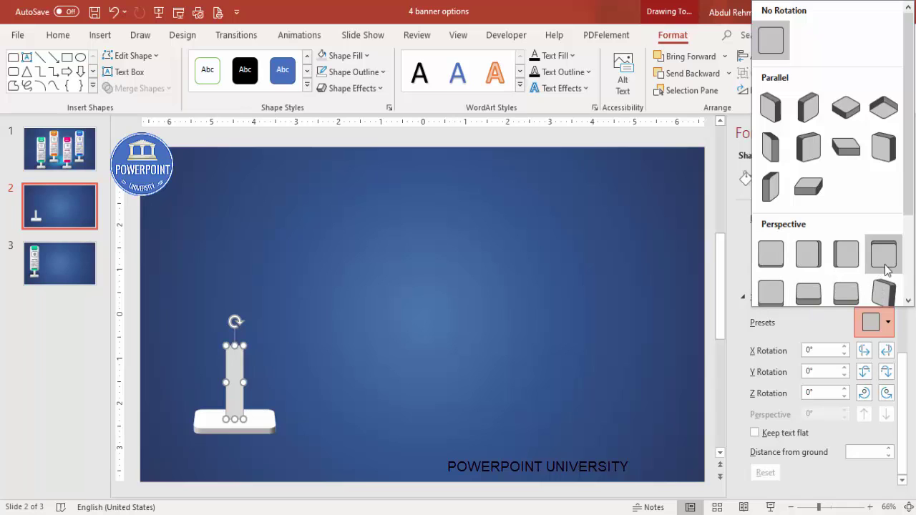
{"action": "left_click_drag", "start_coordinate": [911, 218], "coordinate": [911, 244]}
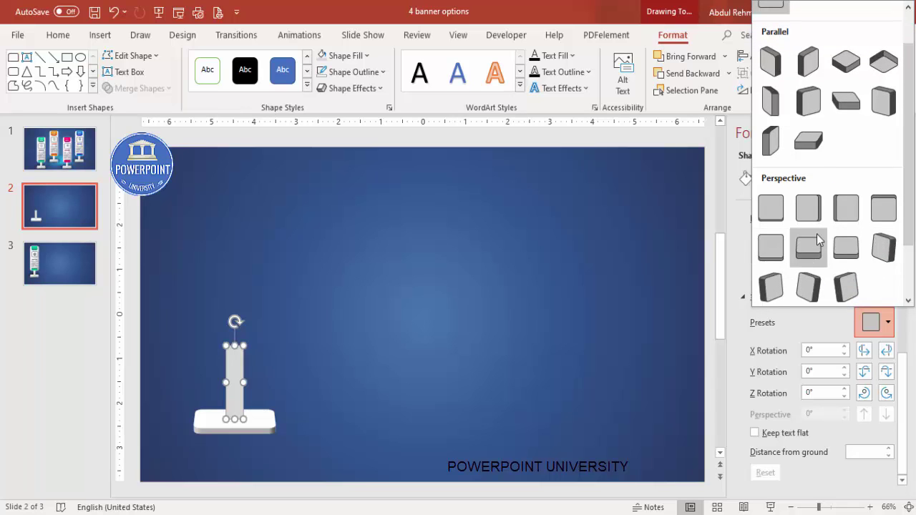
{"action": "left_click", "coordinate": [773, 214]}
{"action": "left_click", "coordinate": [378, 344]}
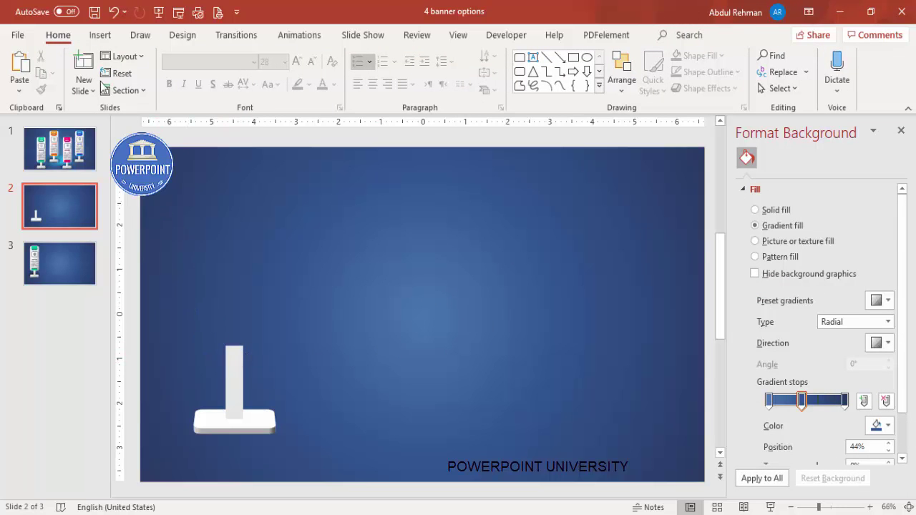
{"action": "left_click", "coordinate": [100, 35]}
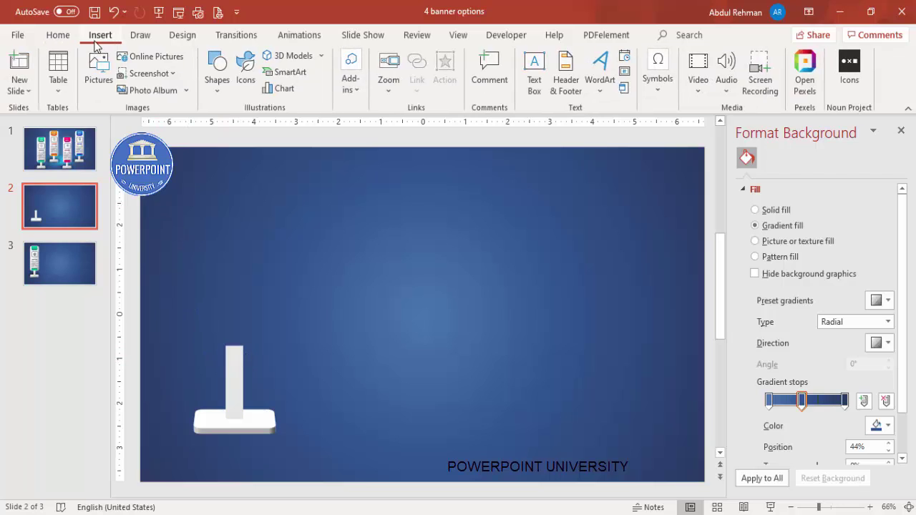
- Draw a tall rectangle panel above the stand and line it up with the pole
{"action": "left_click", "coordinate": [221, 98]}
{"action": "left_click", "coordinate": [221, 221]}
{"action": "left_click_drag", "start_coordinate": [200, 166], "coordinate": [279, 382]}
{"action": "left_click_drag", "start_coordinate": [262, 319], "coordinate": [255, 329]}
- Remove the panel's outline and fill it with very light grey
{"action": "left_click", "coordinate": [354, 71]}
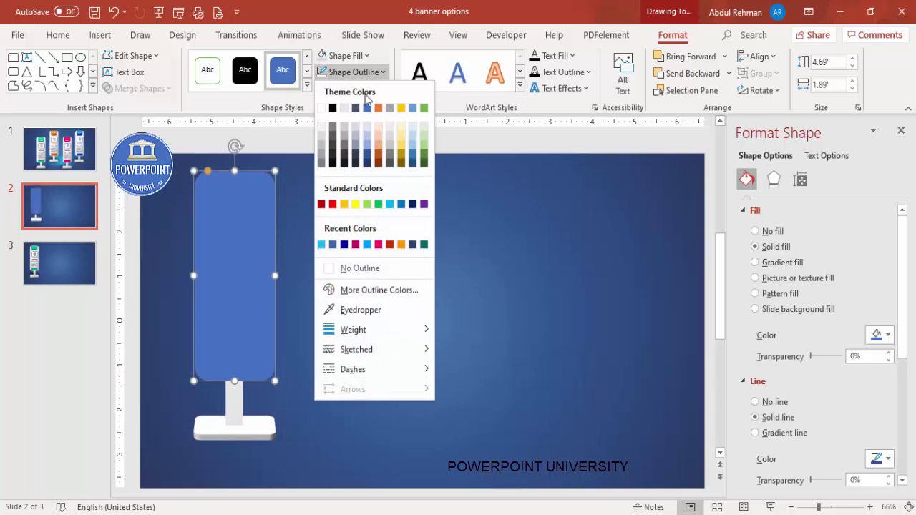
{"action": "left_click", "coordinate": [358, 269]}
{"action": "left_click", "coordinate": [344, 55]}
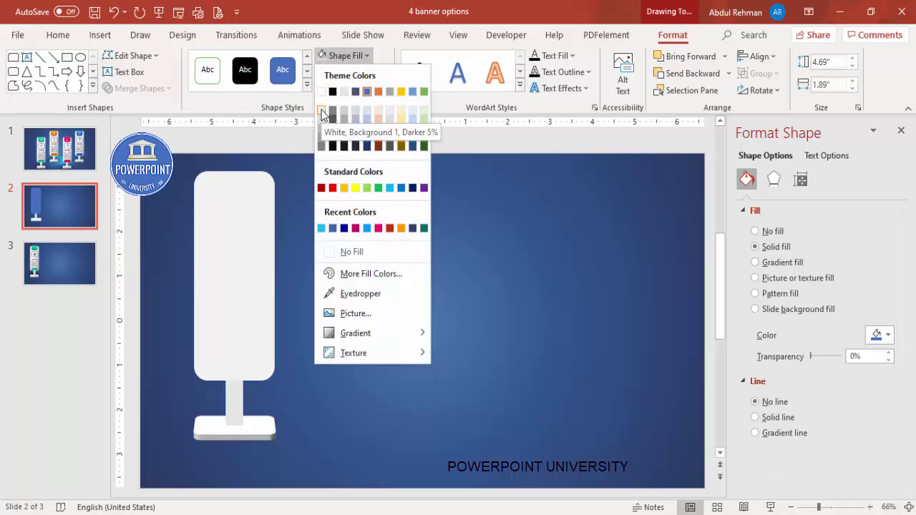
{"action": "left_click", "coordinate": [322, 110]}
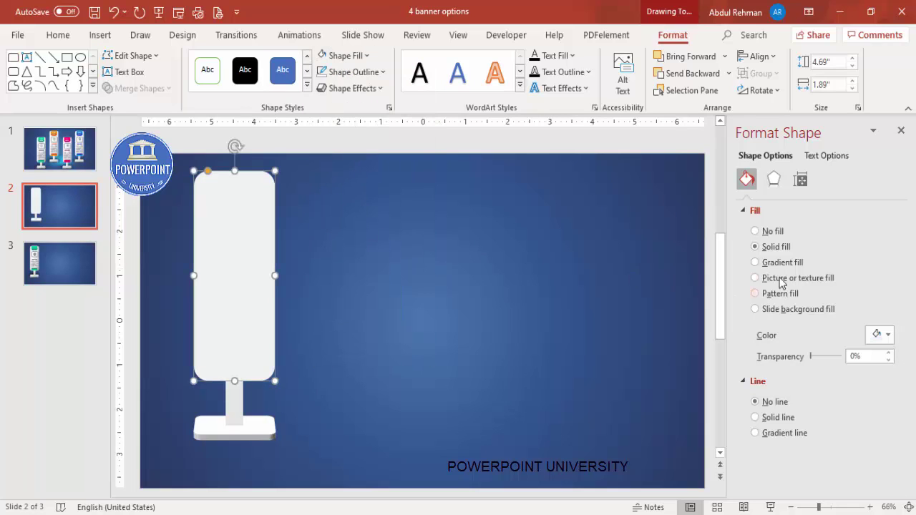
{"action": "left_click", "coordinate": [755, 262]}
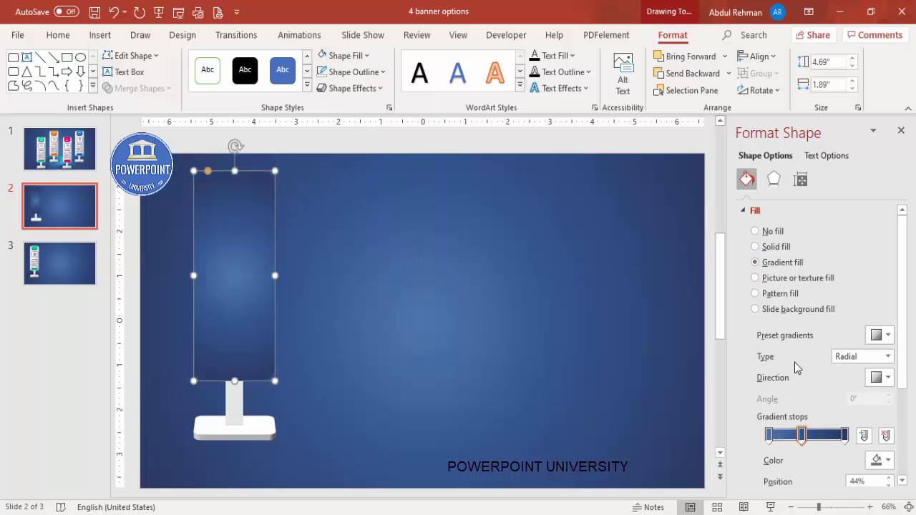
- Change the panel fill to a two-stop 45° linear gradient from white to light grey
{"action": "left_click", "coordinate": [846, 357]}
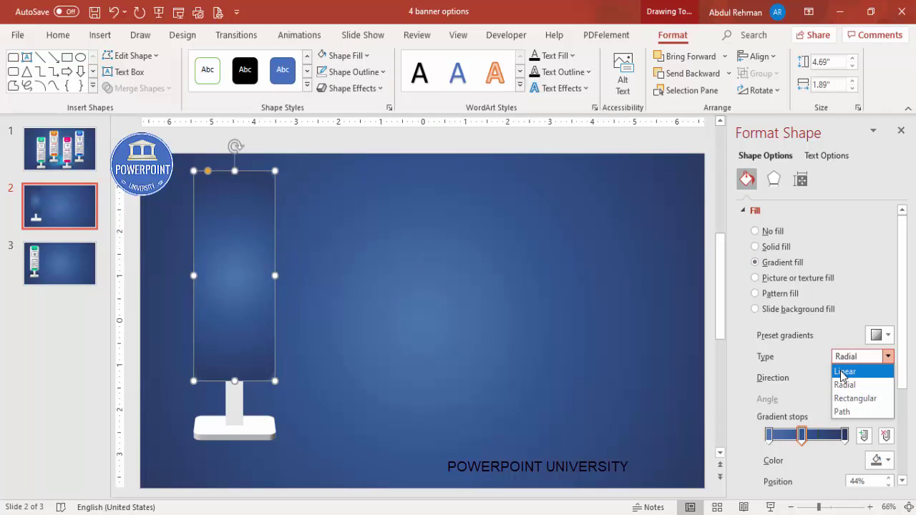
{"action": "left_click", "coordinate": [844, 372]}
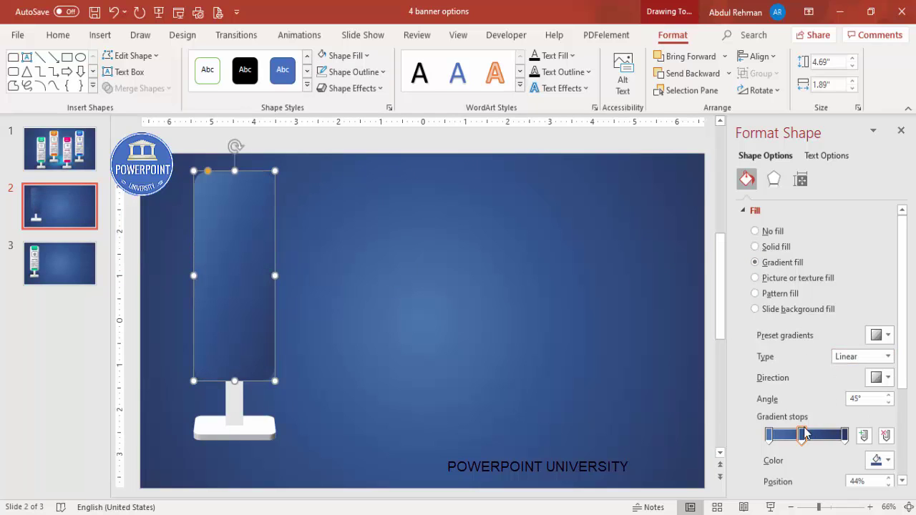
{"action": "left_click", "coordinate": [886, 435]}
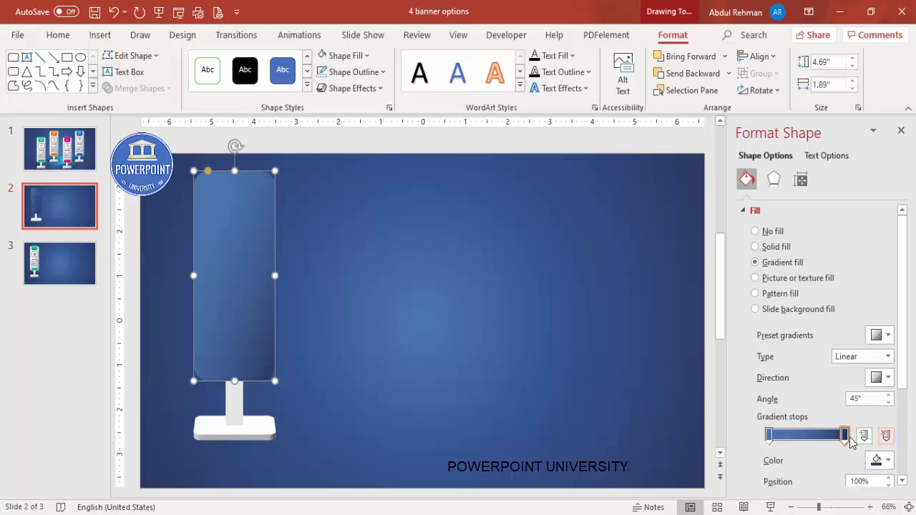
{"action": "left_click", "coordinate": [770, 436]}
{"action": "left_click", "coordinate": [879, 460]}
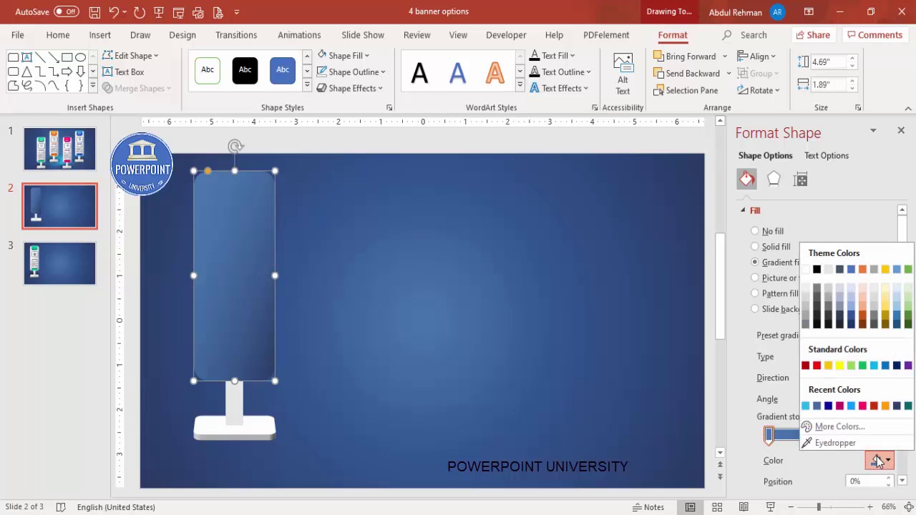
{"action": "left_click", "coordinate": [806, 269]}
{"action": "left_click", "coordinate": [842, 436]}
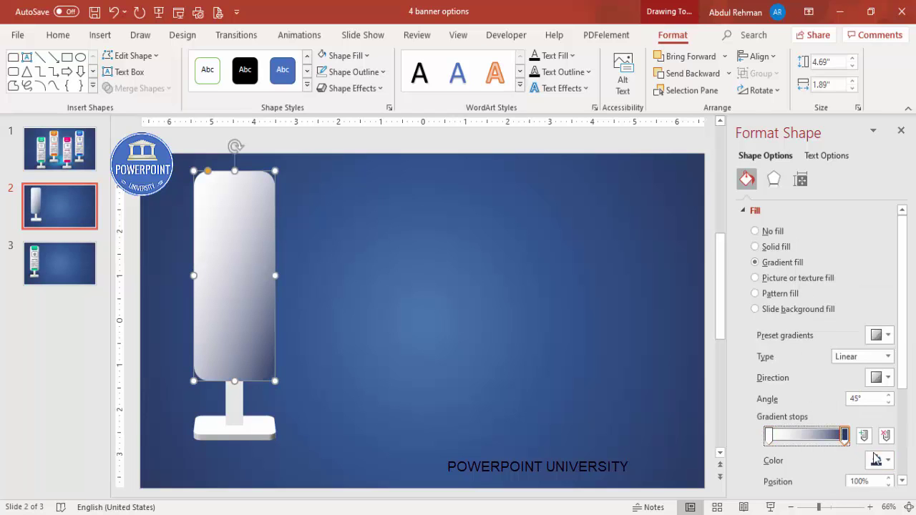
{"action": "left_click", "coordinate": [879, 460]}
{"action": "left_click", "coordinate": [806, 300]}
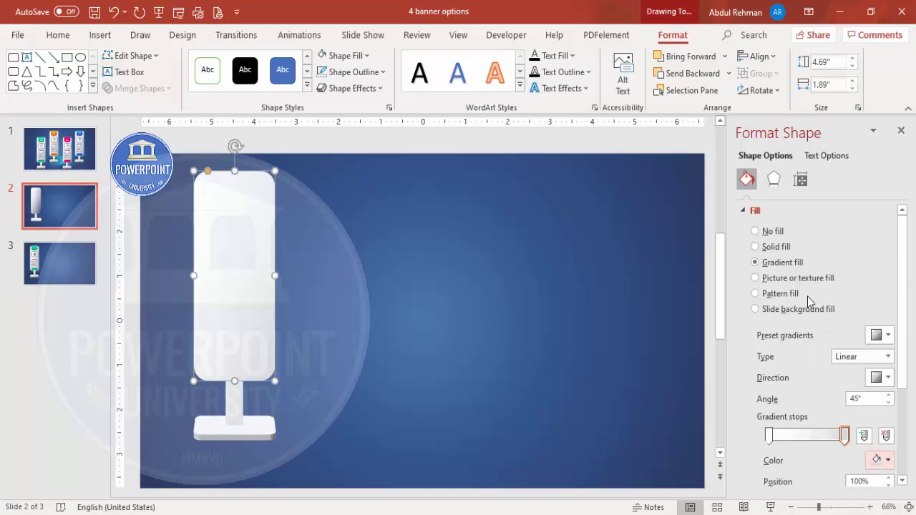
{"action": "left_click", "coordinate": [454, 330]}
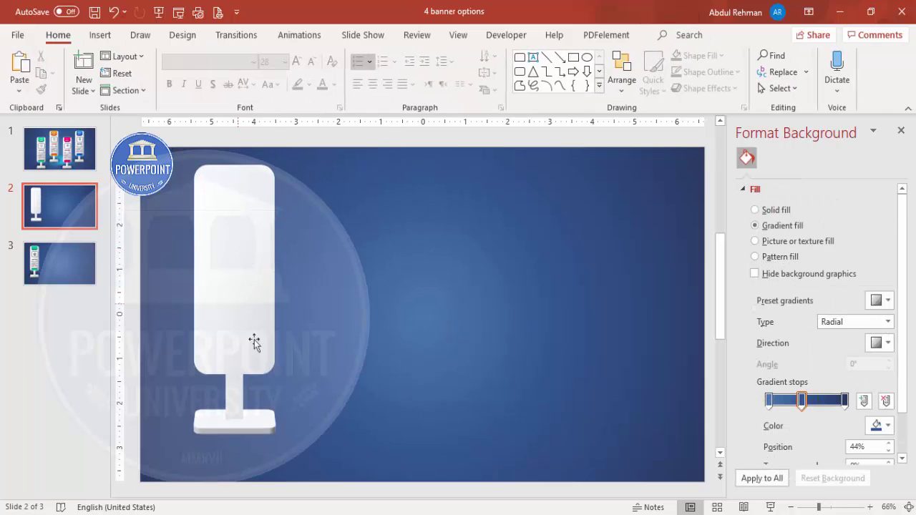
- Apply the Perspective: Front 3-D rotation preset to the banner panel
{"action": "left_click", "coordinate": [242, 204]}
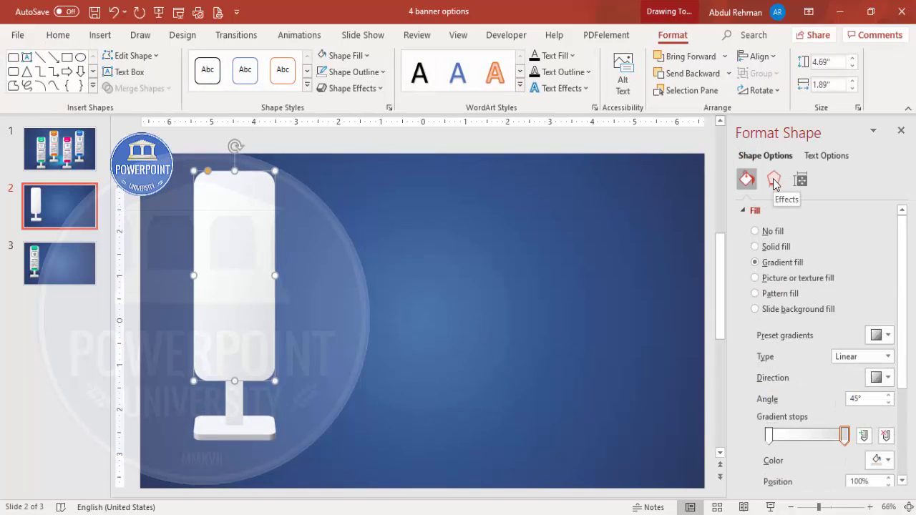
{"action": "left_click", "coordinate": [774, 180]}
{"action": "left_click_drag", "start_coordinate": [906, 306], "coordinate": [907, 450]}
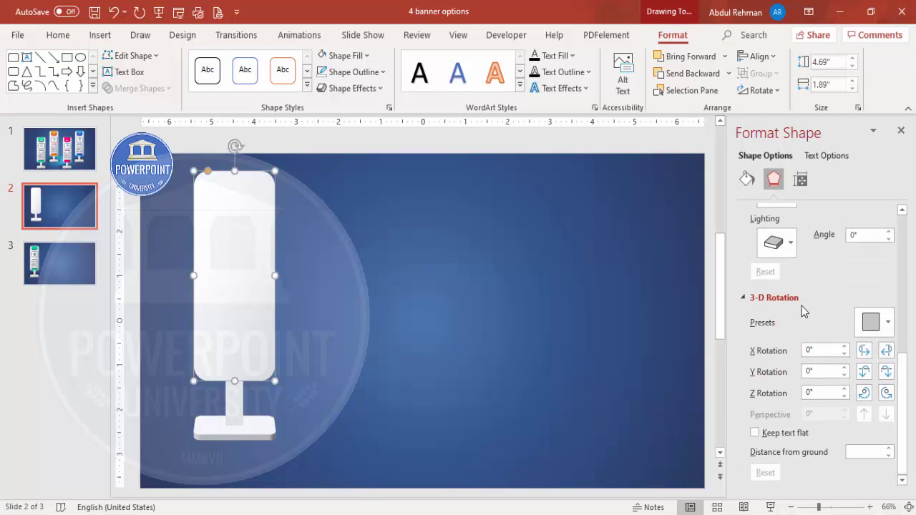
{"action": "left_click", "coordinate": [873, 323]}
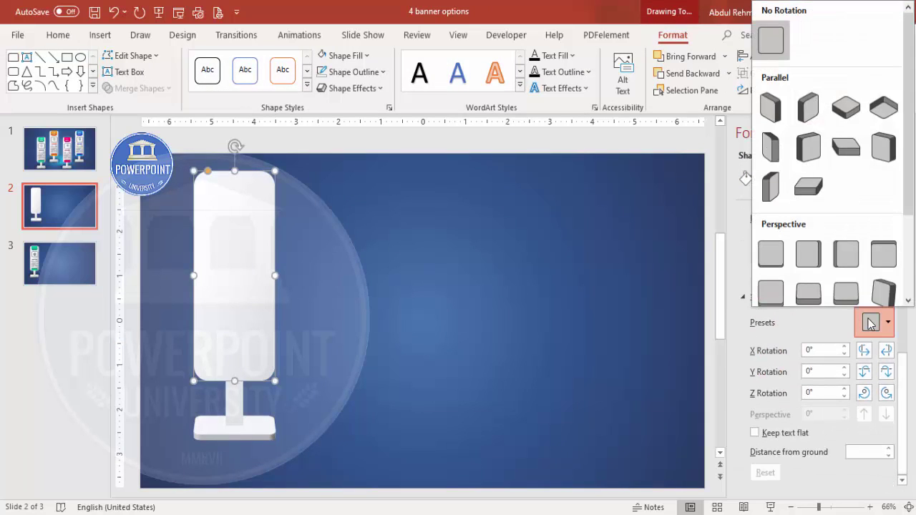
{"action": "left_click", "coordinate": [768, 256]}
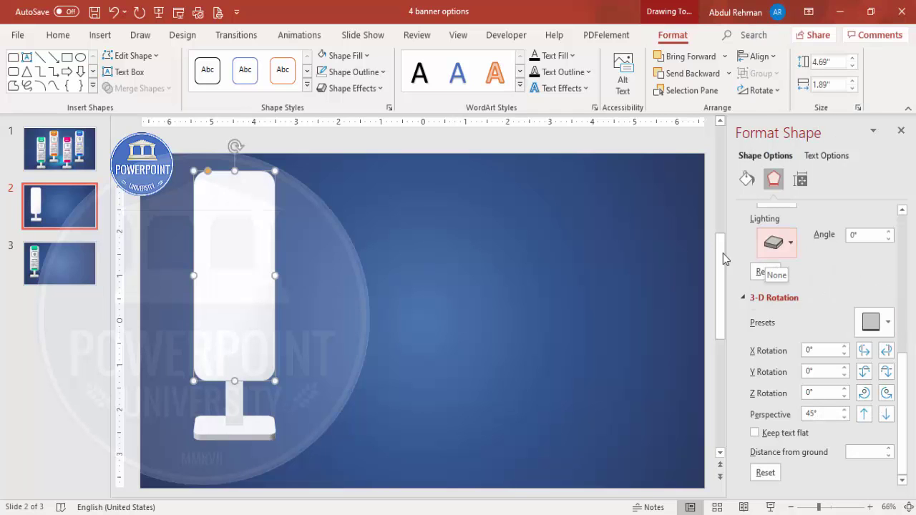
{"action": "left_click", "coordinate": [416, 260]}
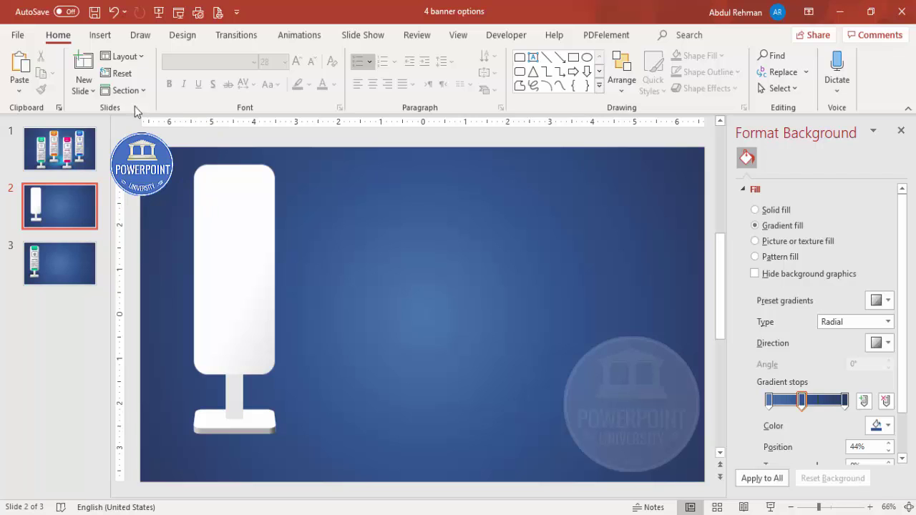
{"action": "left_click", "coordinate": [100, 34]}
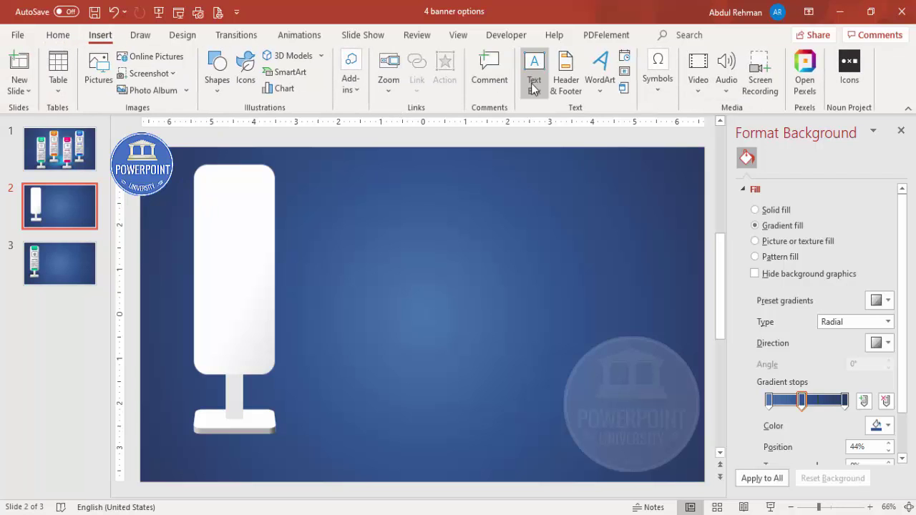
- Draw a top-corners-rounded rectangle across the banner's top and adjust its corners and size
{"action": "left_click", "coordinate": [215, 85]}
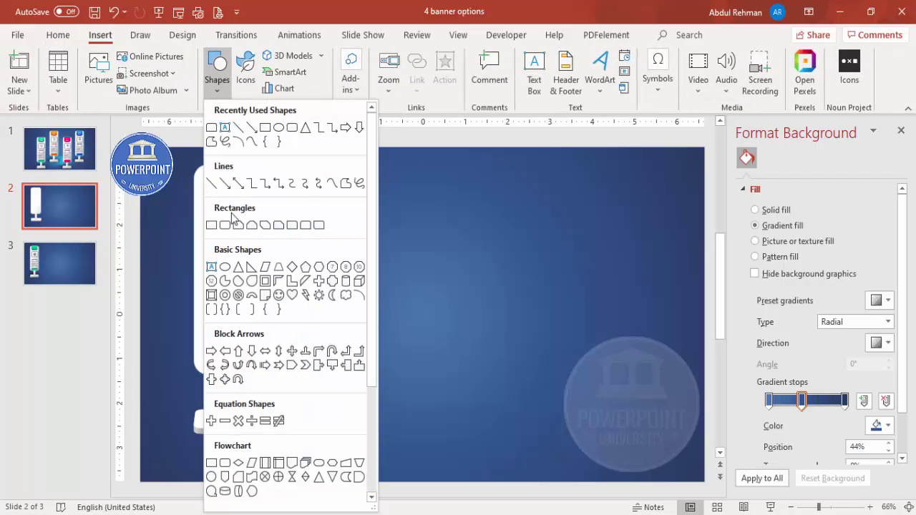
{"action": "left_click", "coordinate": [306, 226]}
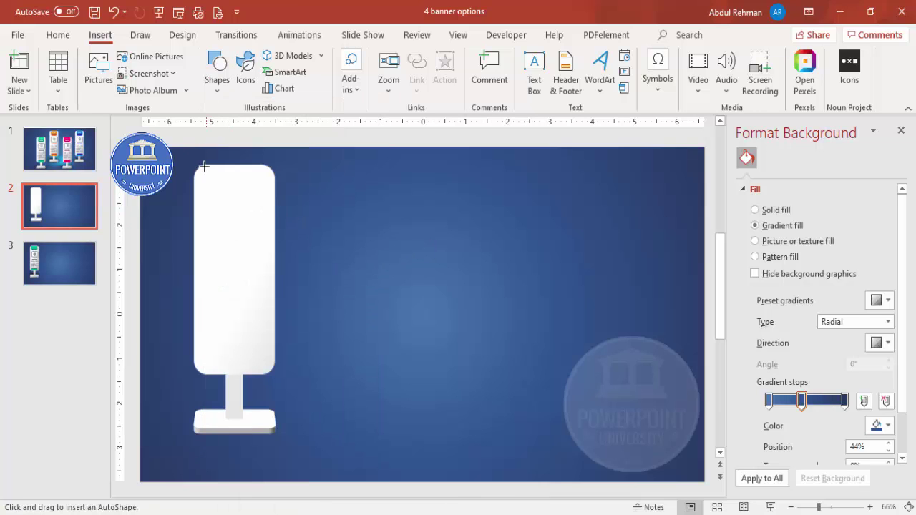
{"action": "left_click_drag", "start_coordinate": [212, 165], "coordinate": [260, 215]}
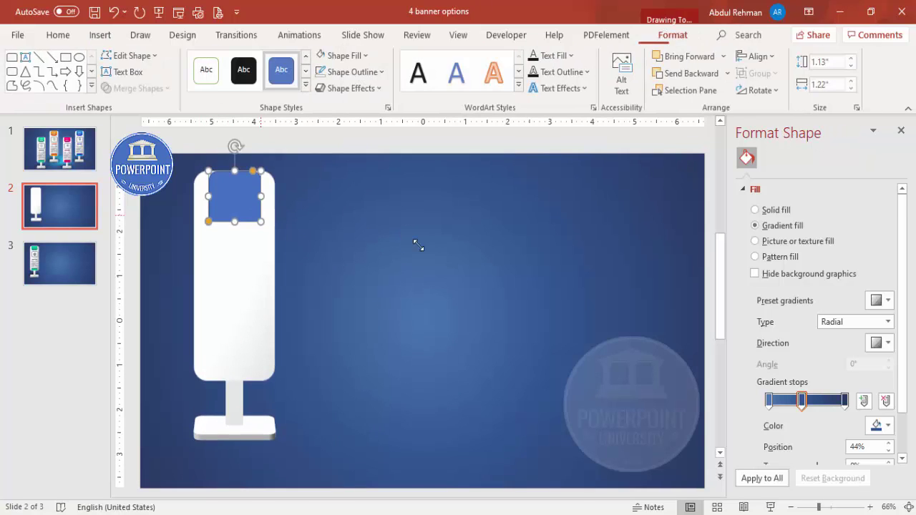
{"action": "scroll", "coordinate": [394, 280], "scroll_direction": "up", "scroll_amount": 4, "text": "ctrl"}
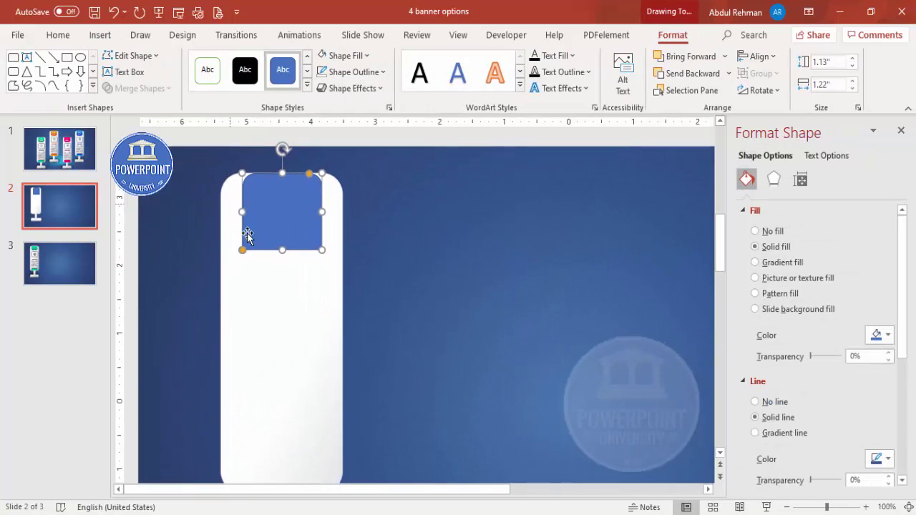
{"action": "left_click_drag", "start_coordinate": [243, 251], "coordinate": [260, 254]}
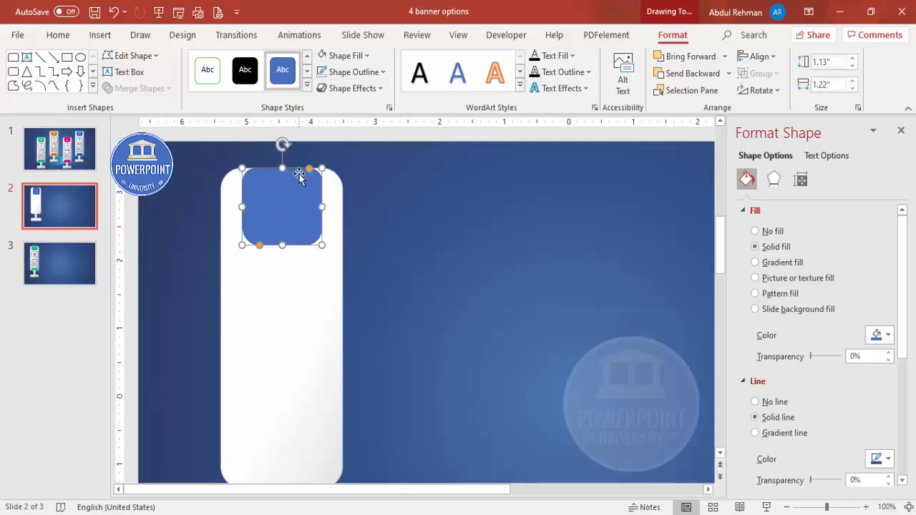
{"action": "left_click_drag", "start_coordinate": [312, 171], "coordinate": [333, 175]}
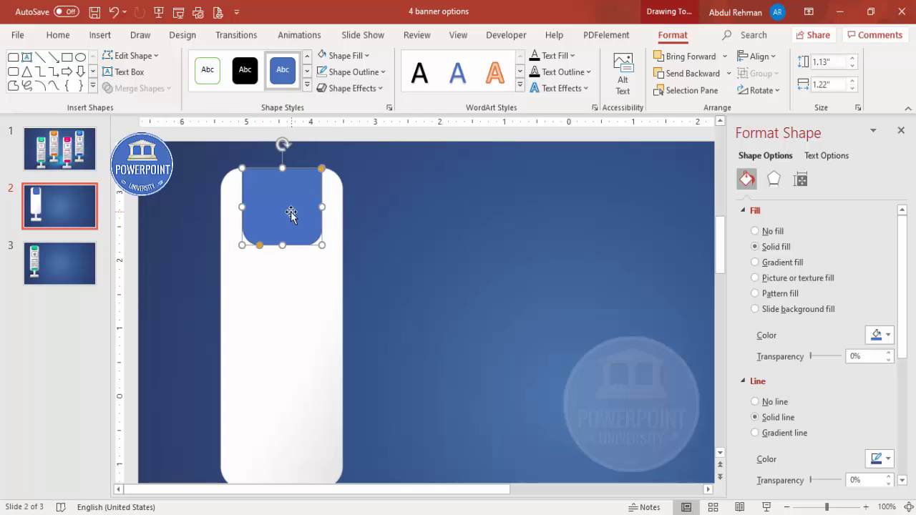
{"action": "left_click_drag", "start_coordinate": [281, 229], "coordinate": [282, 229]}
{"action": "scroll", "coordinate": [429, 244], "scroll_direction": "down", "scroll_amount": 1}
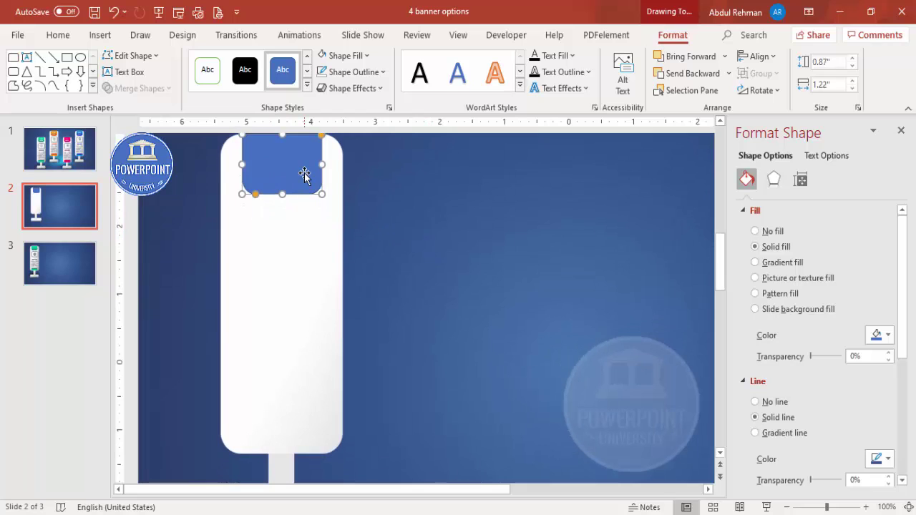
- Remove the header's outline and give it a two-stop linear gradient fill
{"action": "left_click", "coordinate": [349, 73]}
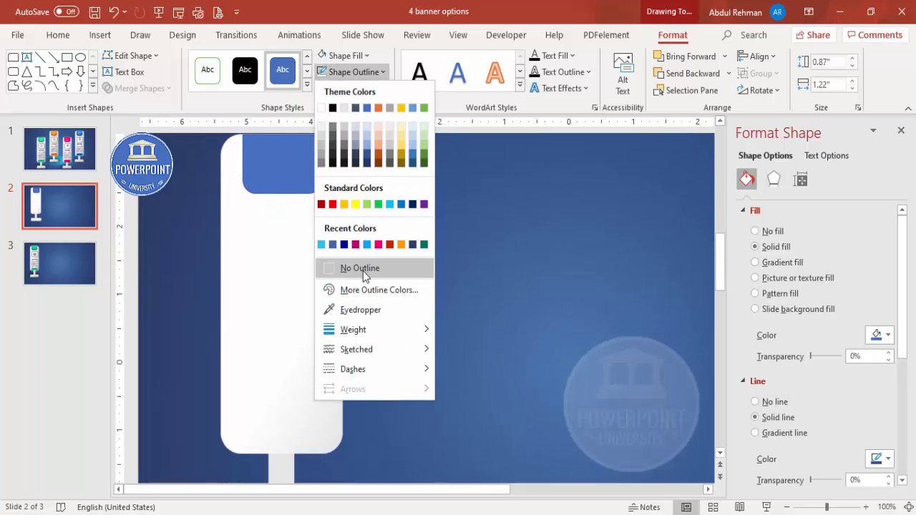
{"action": "left_click", "coordinate": [364, 267]}
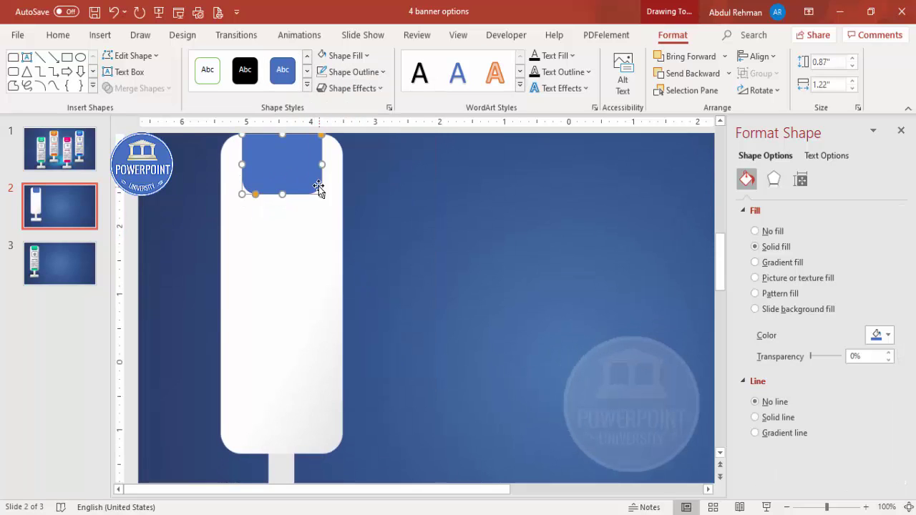
{"action": "left_click", "coordinate": [797, 262]}
{"action": "left_click", "coordinate": [886, 356]}
{"action": "left_click", "coordinate": [844, 370]}
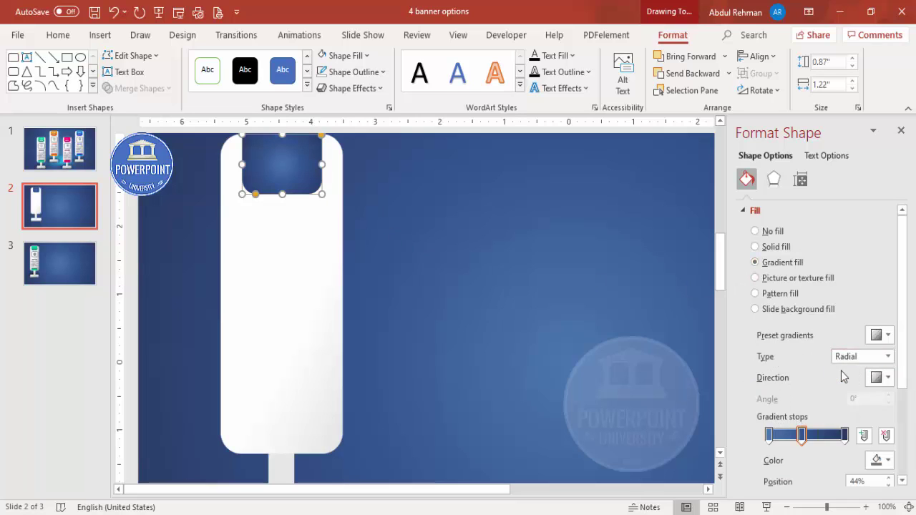
{"action": "left_click", "coordinate": [886, 436]}
- Set the header gradient's first stop to dark teal and last stop to green-teal
{"action": "left_click", "coordinate": [771, 436]}
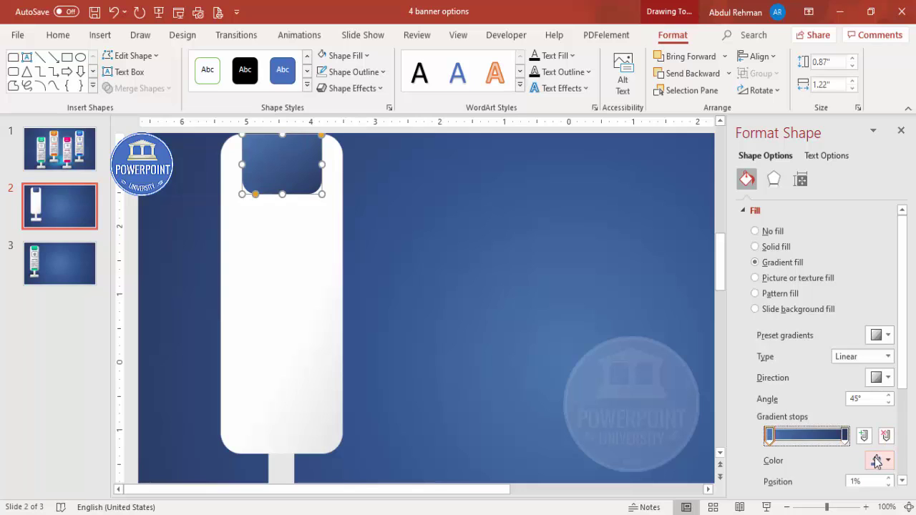
{"action": "left_click", "coordinate": [880, 461]}
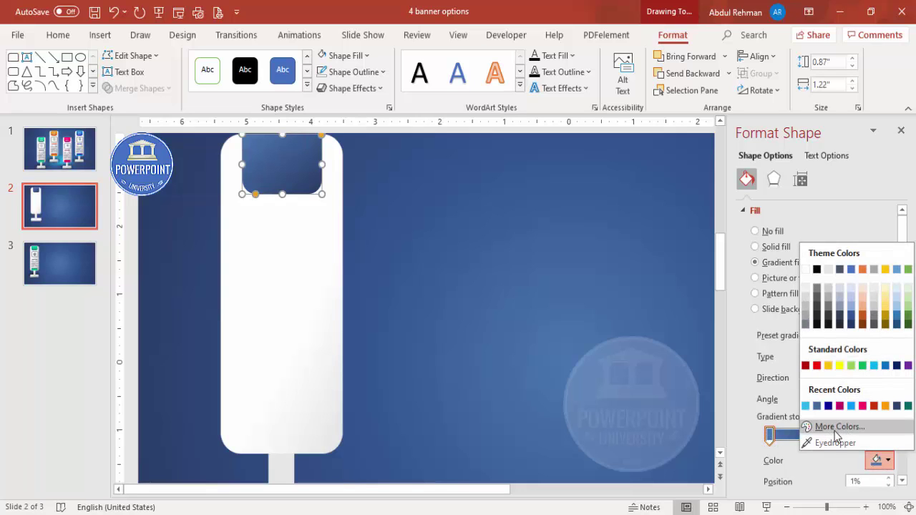
{"action": "left_click", "coordinate": [836, 427]}
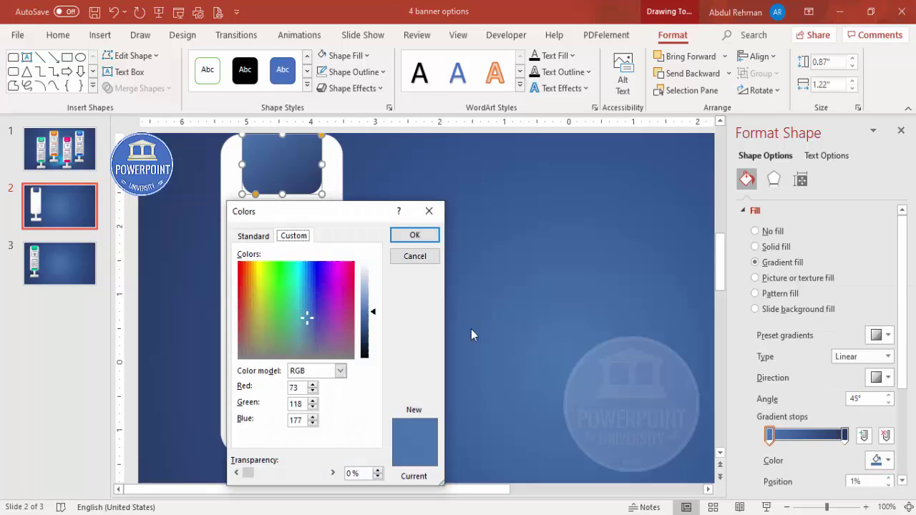
{"action": "left_click", "coordinate": [253, 237]}
{"action": "left_click", "coordinate": [267, 279]}
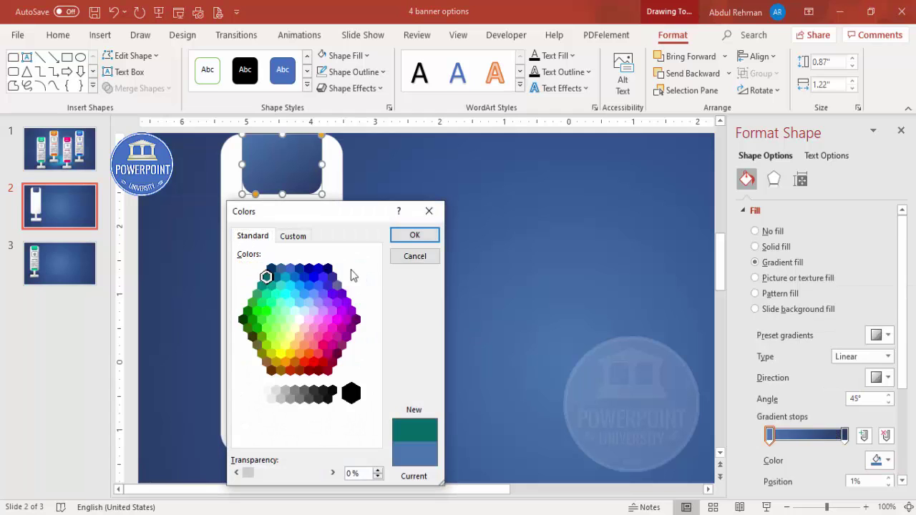
{"action": "left_click", "coordinate": [402, 237]}
{"action": "left_click", "coordinate": [845, 435]}
{"action": "left_click", "coordinate": [880, 460]}
{"action": "left_click", "coordinate": [841, 428]}
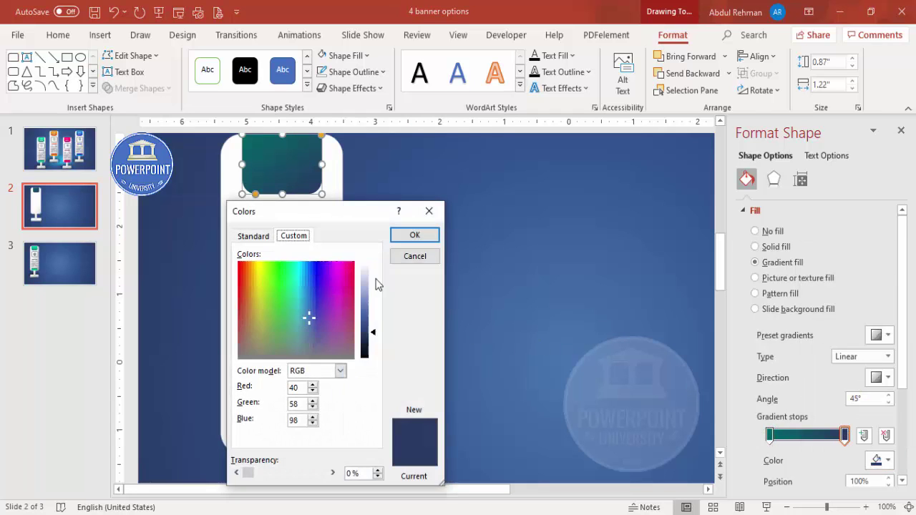
{"action": "left_click", "coordinate": [255, 236]}
{"action": "left_click", "coordinate": [270, 299]}
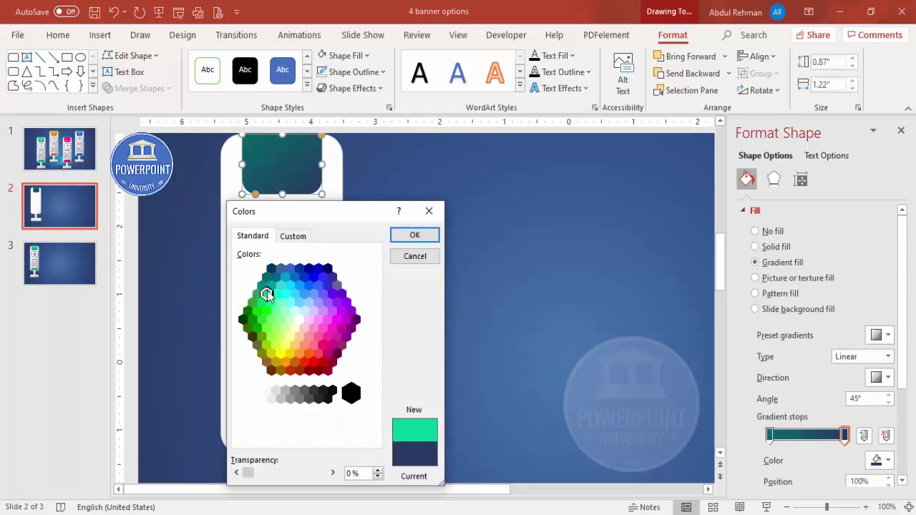
{"action": "left_click", "coordinate": [415, 234]}
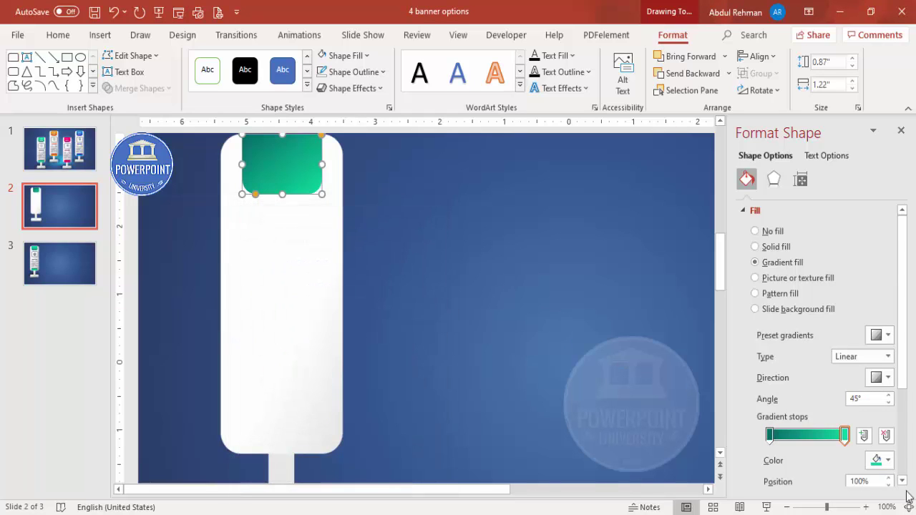
- Set the gradient direction to 90° and duplicate the header near the banner's bottom
{"action": "left_click", "coordinate": [883, 378]}
{"action": "left_click", "coordinate": [850, 403]}
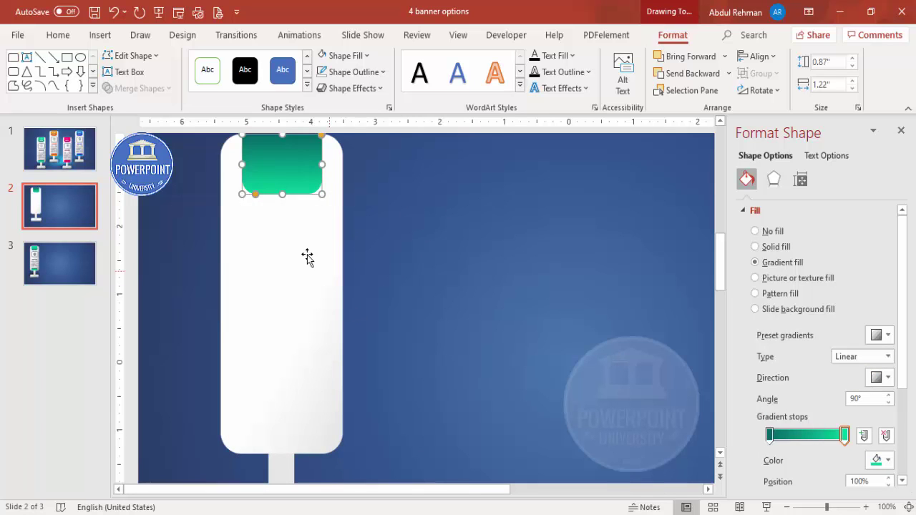
{"action": "left_click", "coordinate": [907, 507]}
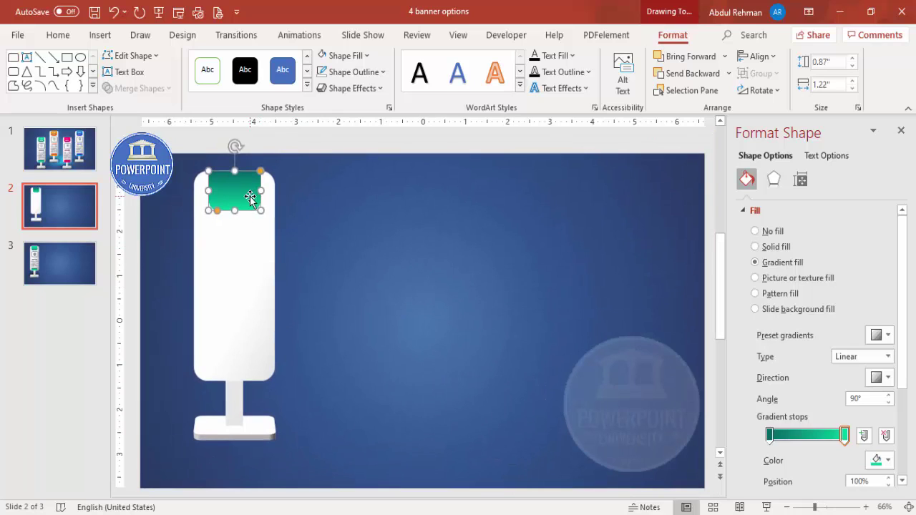
{"action": "left_click_drag", "start_coordinate": [250, 198], "coordinate": [250, 353]}
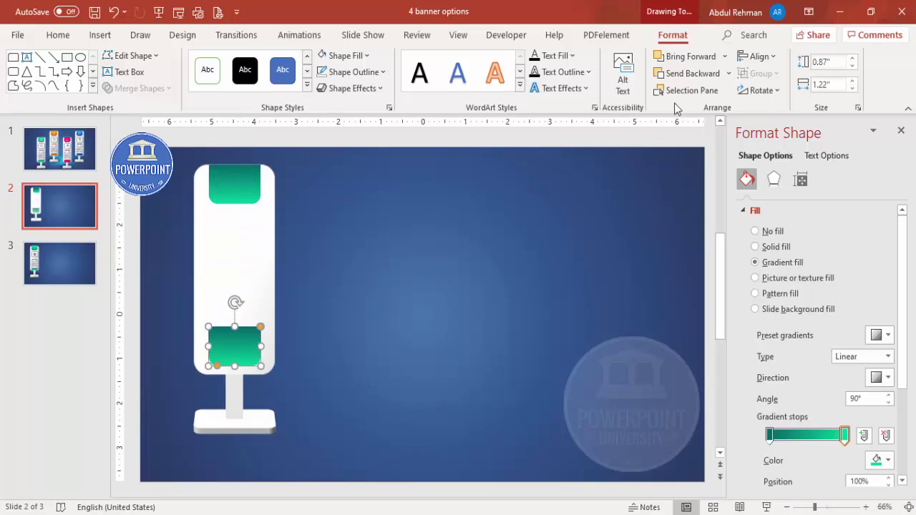
- Flip the copied green band horizontally and vertically
{"action": "left_click", "coordinate": [750, 98]}
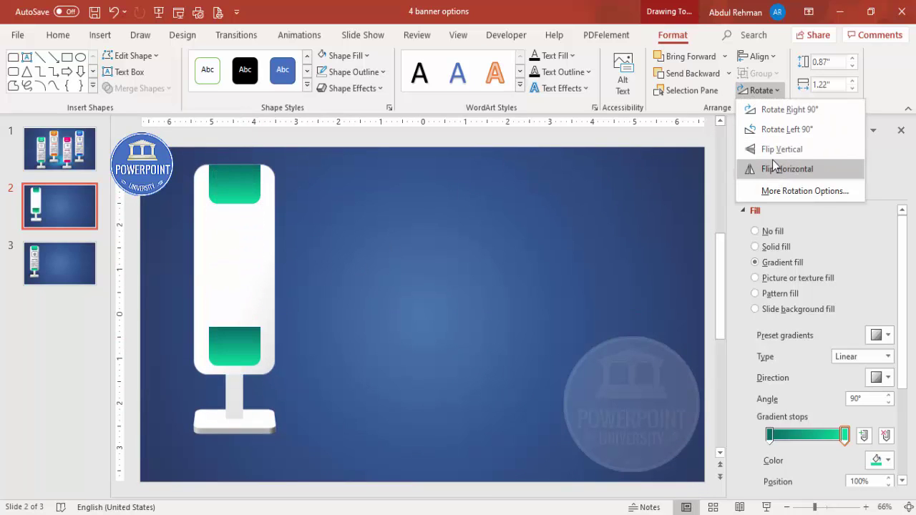
{"action": "left_click", "coordinate": [782, 170]}
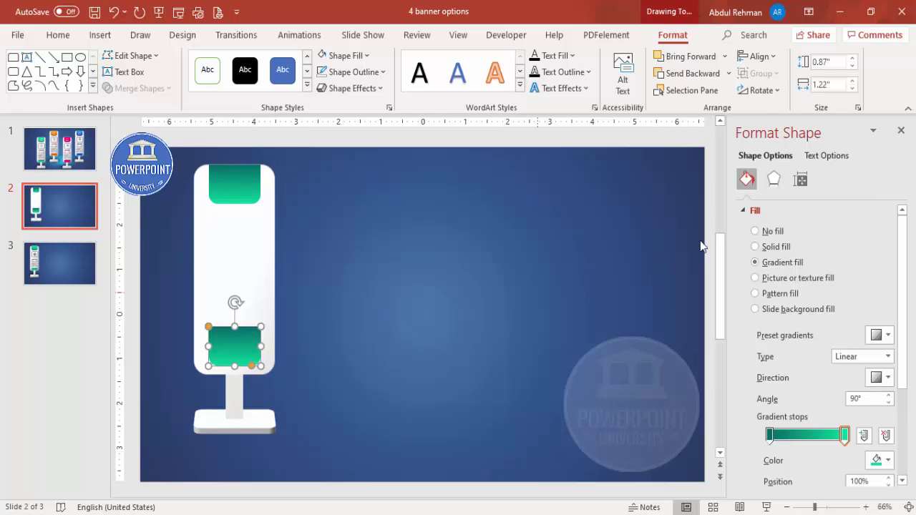
{"action": "left_click", "coordinate": [764, 92]}
{"action": "left_click", "coordinate": [772, 154]}
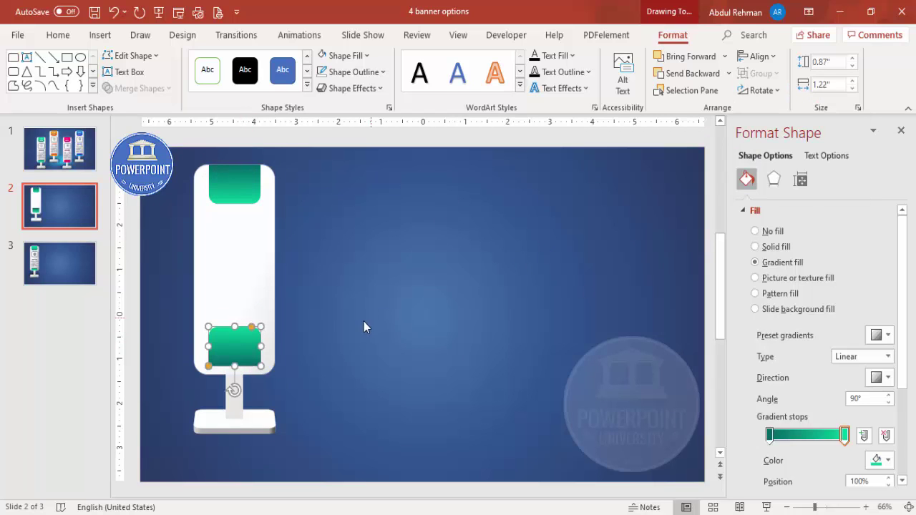
- Fit the flipped copy along the banner's bottom edge as a 0.41-inch footer strip
{"action": "left_click_drag", "start_coordinate": [241, 352], "coordinate": [234, 362]}
{"action": "left_click", "coordinate": [297, 330]}
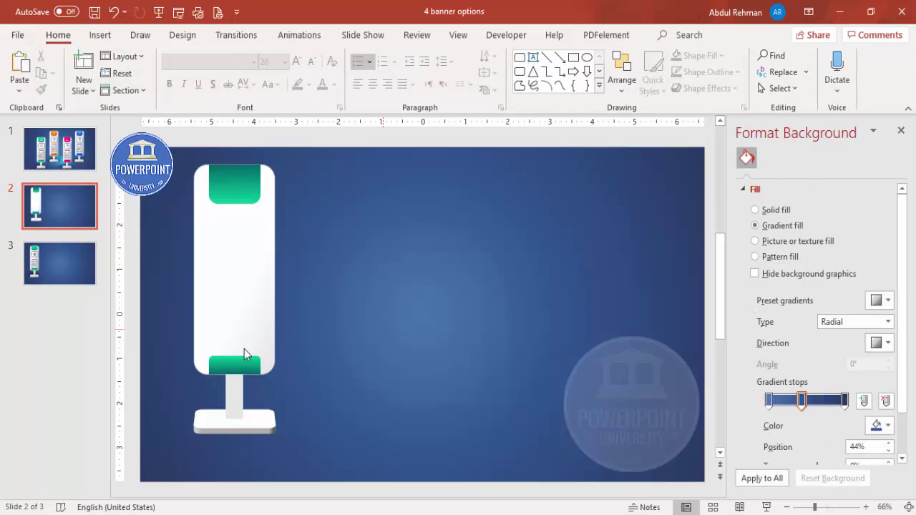
{"action": "left_click", "coordinate": [242, 364]}
{"action": "key", "text": "ctrl+z"}
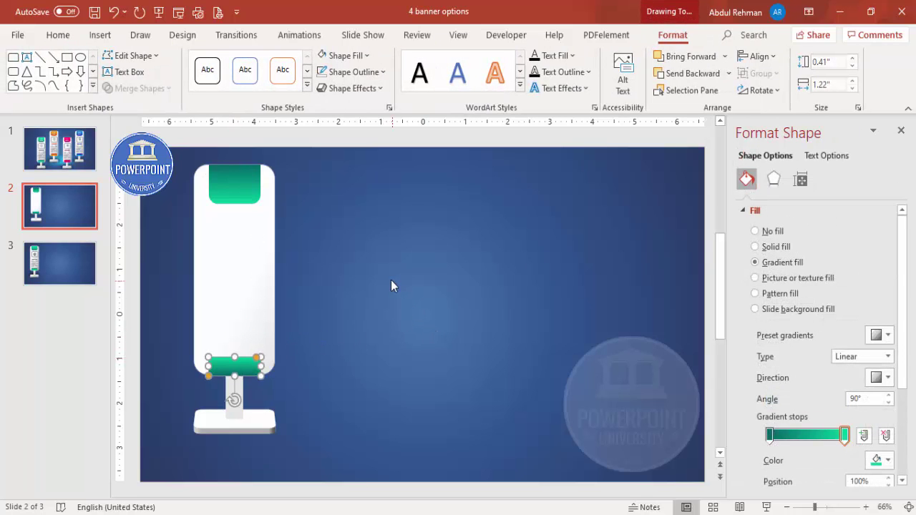
{"action": "left_click", "coordinate": [241, 180]}
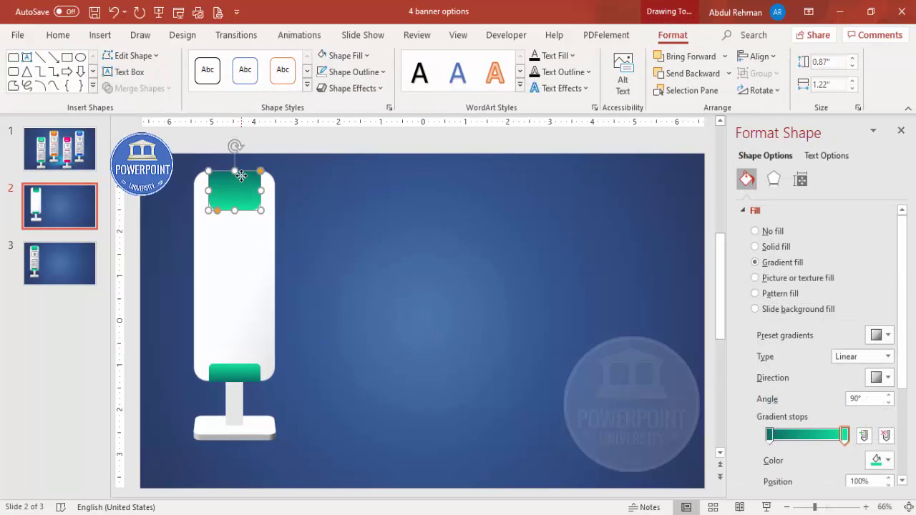
{"action": "left_click", "coordinate": [313, 198]}
{"action": "left_click", "coordinate": [100, 35]}
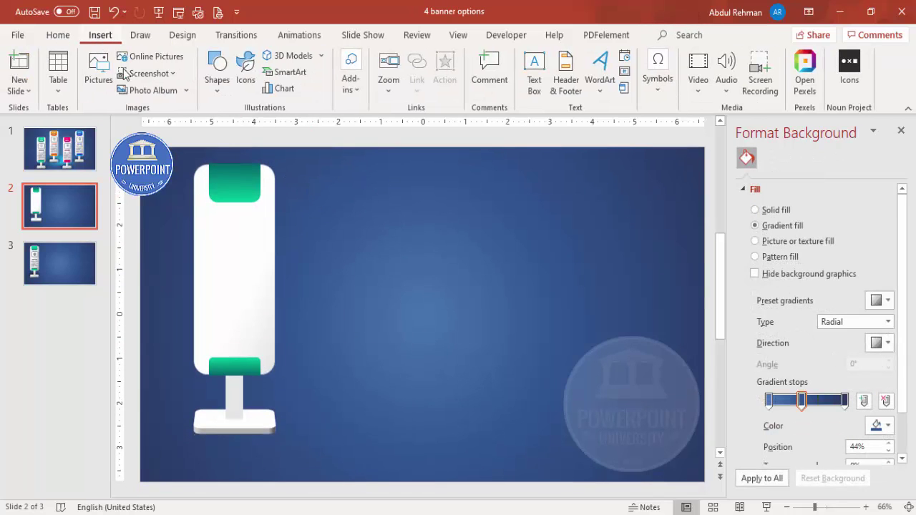
- Draw a rounded rectangle below the green header with a grey outline and no fill
{"action": "left_click", "coordinate": [218, 98]}
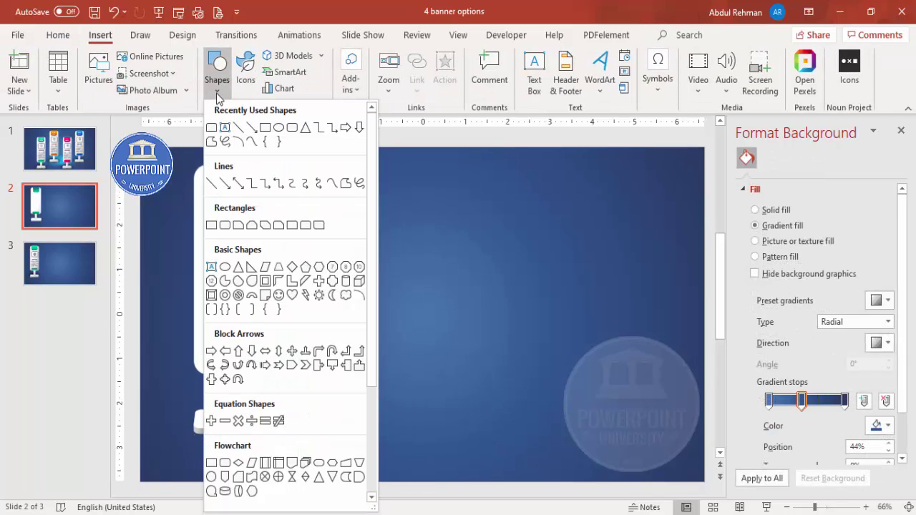
{"action": "left_click", "coordinate": [227, 227]}
{"action": "left_click_drag", "start_coordinate": [214, 212], "coordinate": [258, 256]}
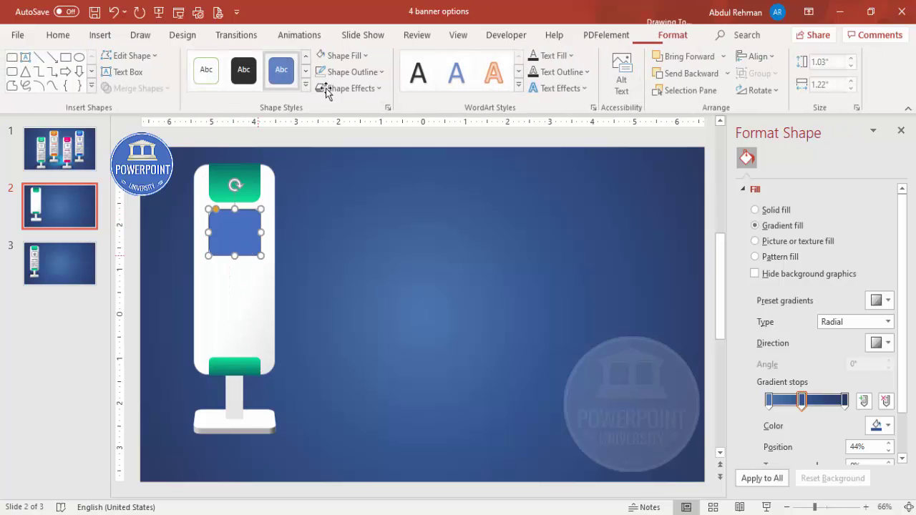
{"action": "left_click", "coordinate": [360, 73]}
{"action": "left_click", "coordinate": [330, 163]}
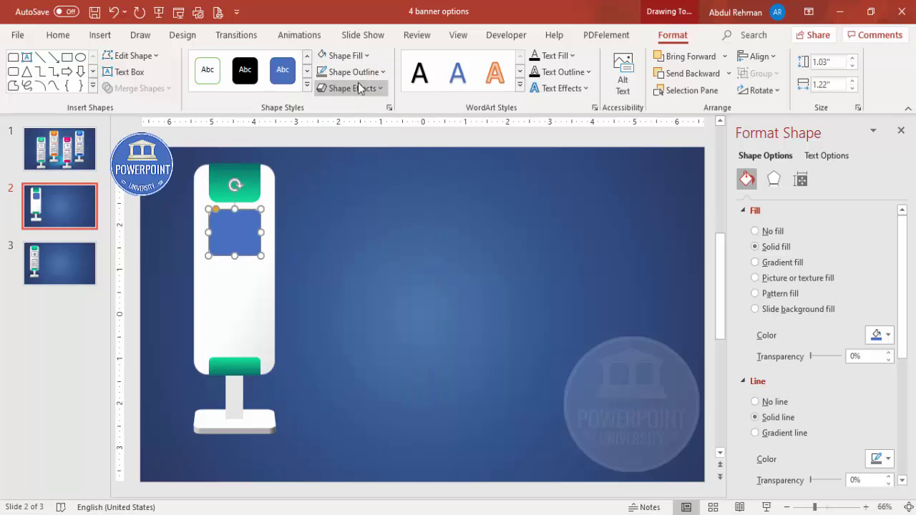
{"action": "left_click", "coordinate": [350, 56]}
{"action": "left_click", "coordinate": [346, 251]}
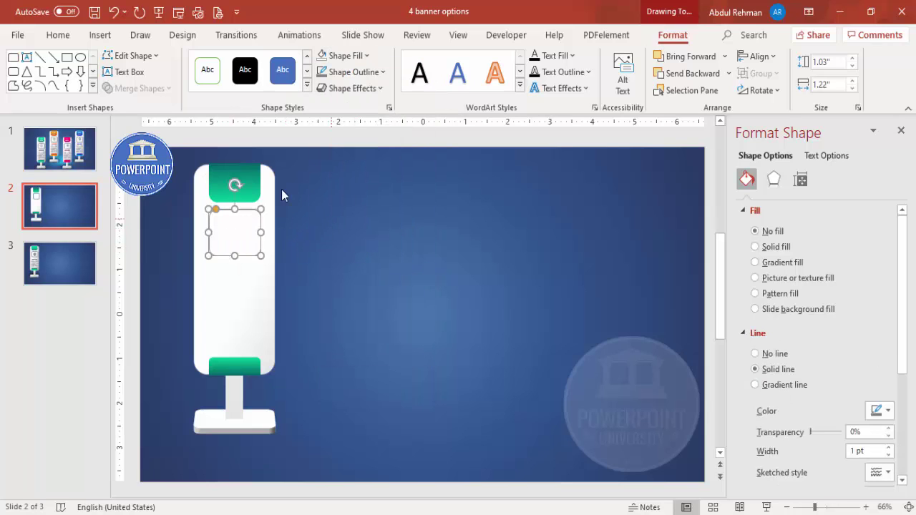
- Insert a target icon, place it inside the outlined box and colour it grey
{"action": "left_click", "coordinate": [100, 34]}
{"action": "left_click", "coordinate": [245, 71]}
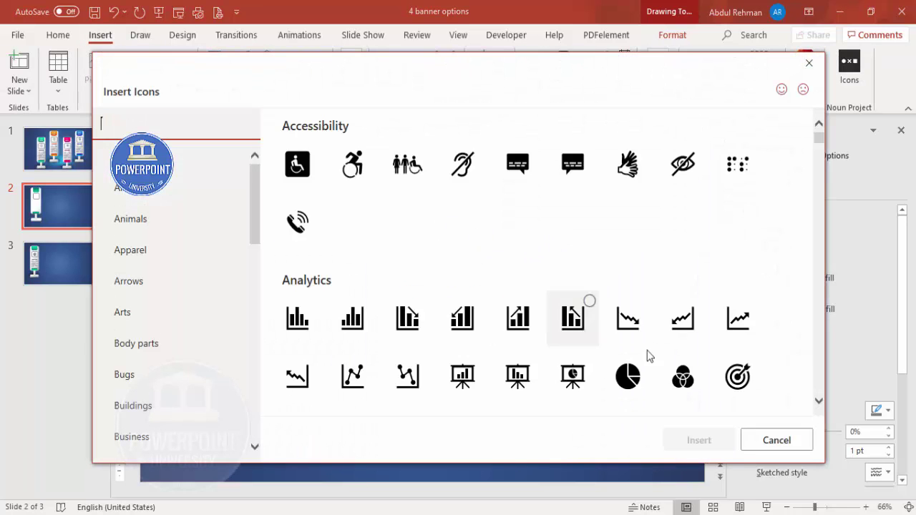
{"action": "left_click", "coordinate": [737, 376]}
{"action": "left_click", "coordinate": [719, 441]}
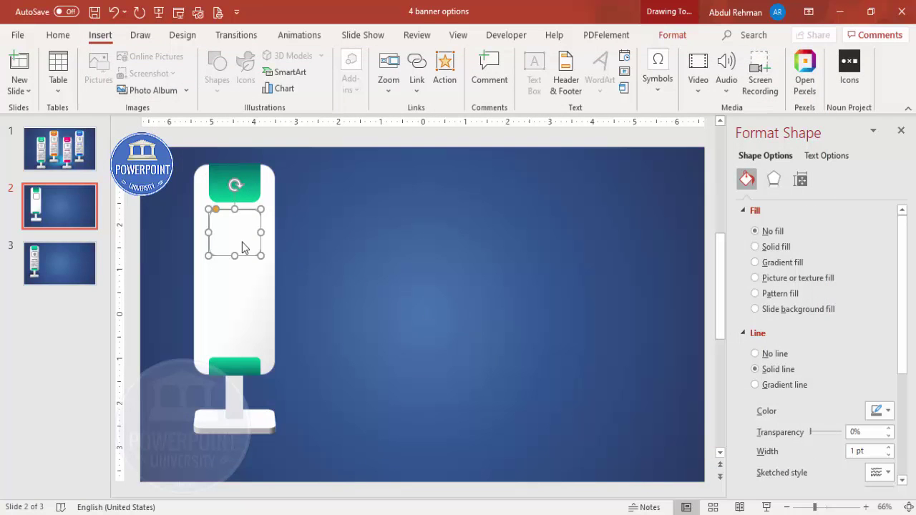
{"action": "left_click_drag", "start_coordinate": [434, 317], "coordinate": [229, 226]}
{"action": "left_click", "coordinate": [405, 56]}
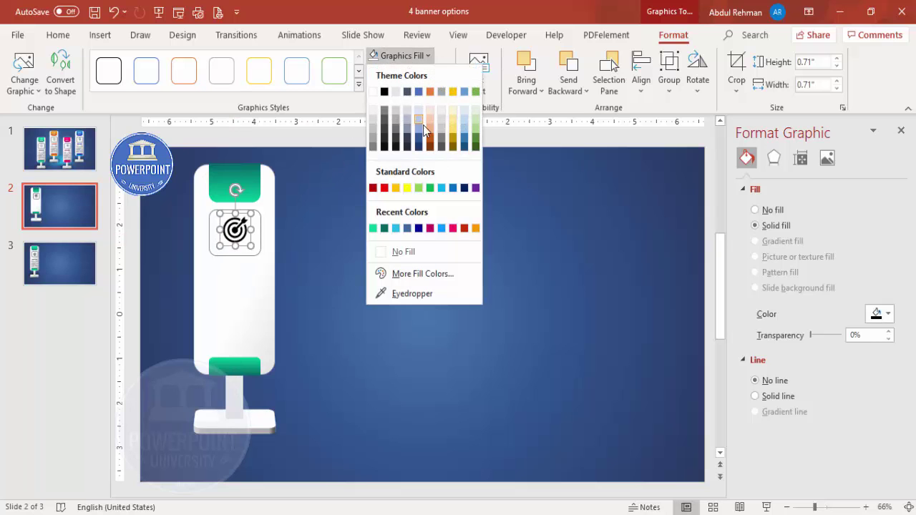
{"action": "left_click", "coordinate": [376, 152]}
{"action": "left_click", "coordinate": [263, 232]}
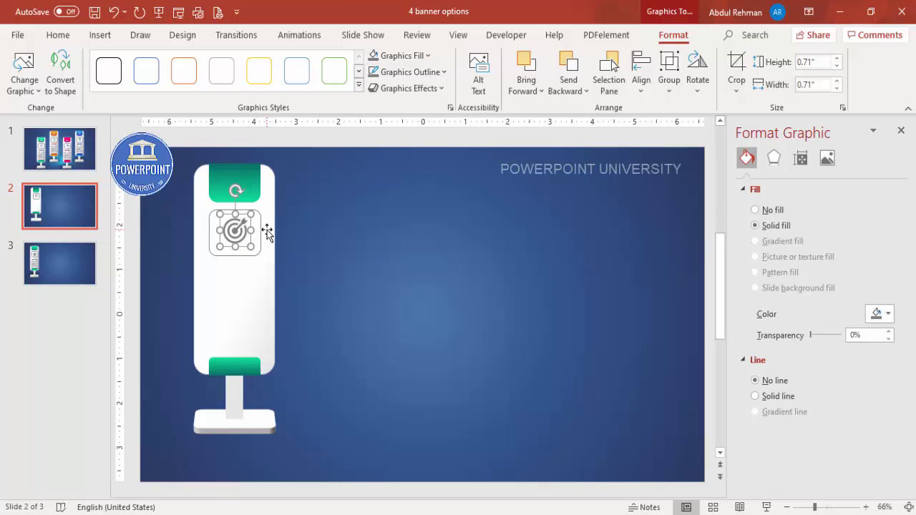
{"action": "left_click", "coordinate": [298, 230]}
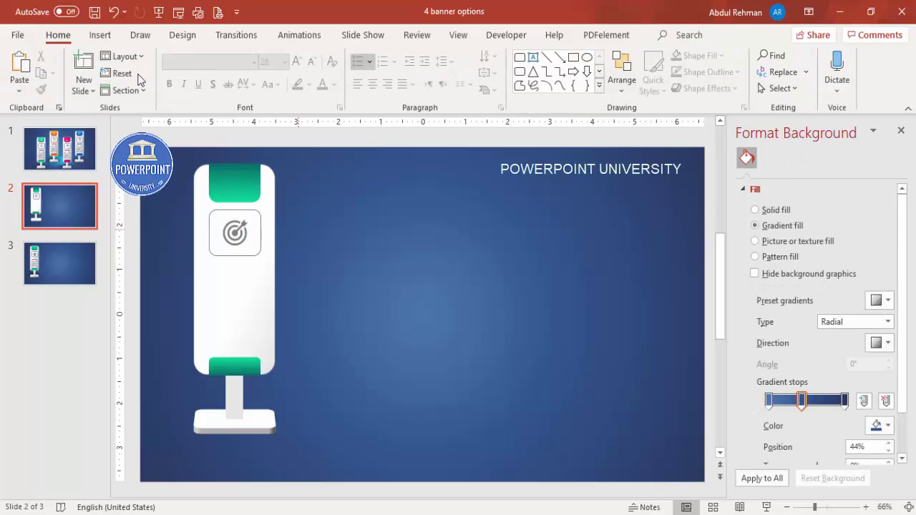
- Add 'TITLE HERE' on the green header, centred, bold, in Century Gothic
{"action": "left_click", "coordinate": [100, 34]}
{"action": "left_click", "coordinate": [534, 78]}
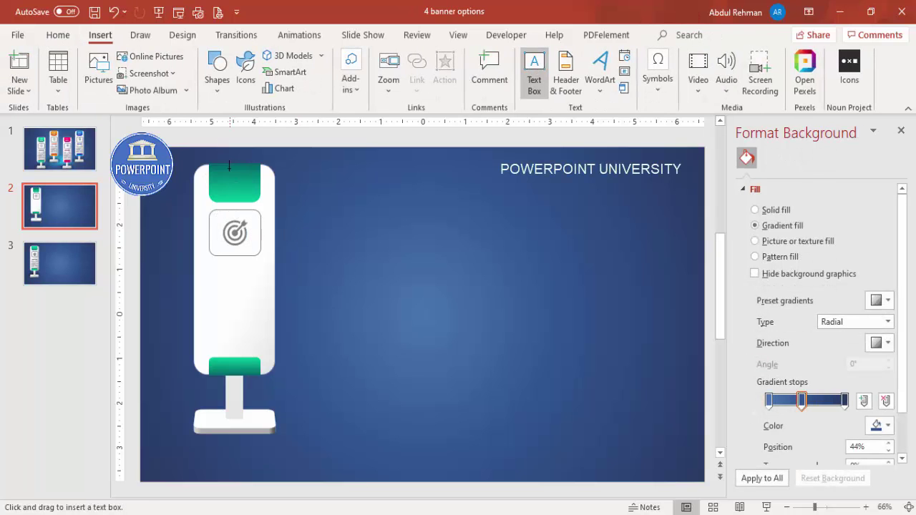
{"action": "left_click_drag", "start_coordinate": [216, 170], "coordinate": [260, 185]}
{"action": "type", "text": "TITLE"}
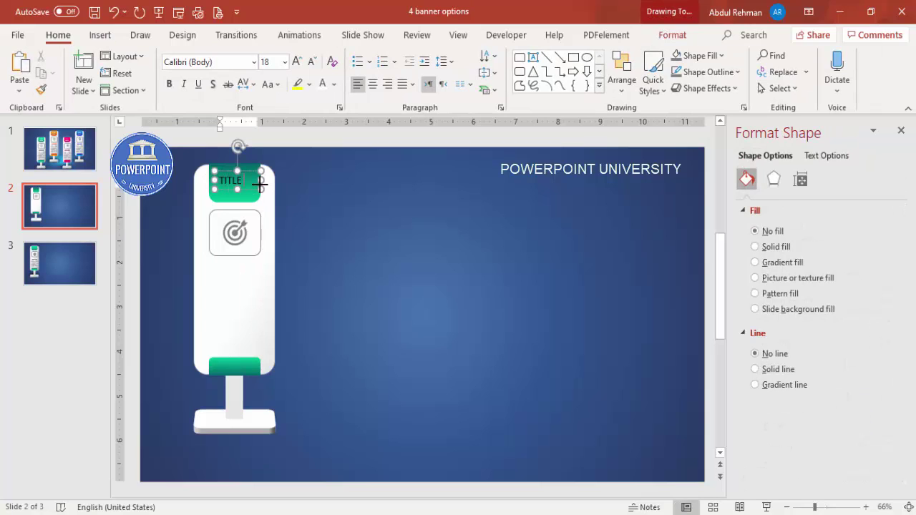
{"action": "type", "text": " HERE"}
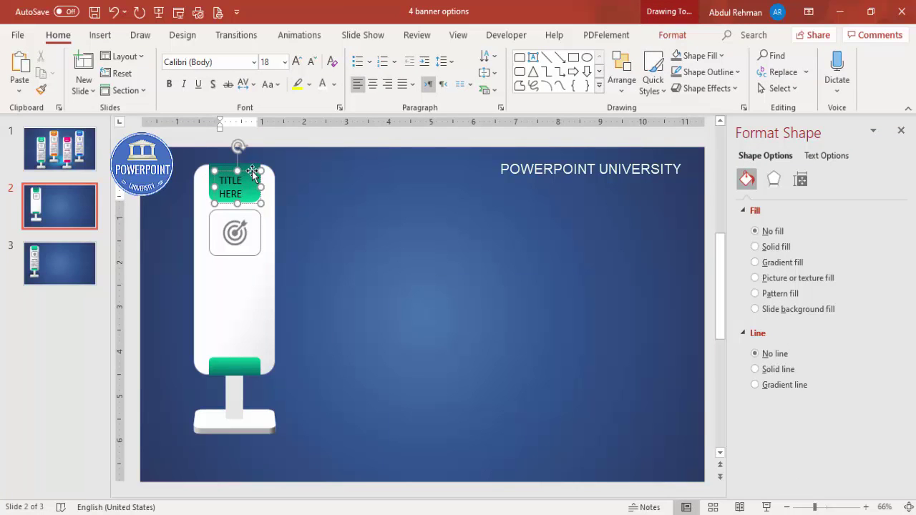
{"action": "left_click", "coordinate": [252, 172]}
{"action": "left_click", "coordinate": [373, 85]}
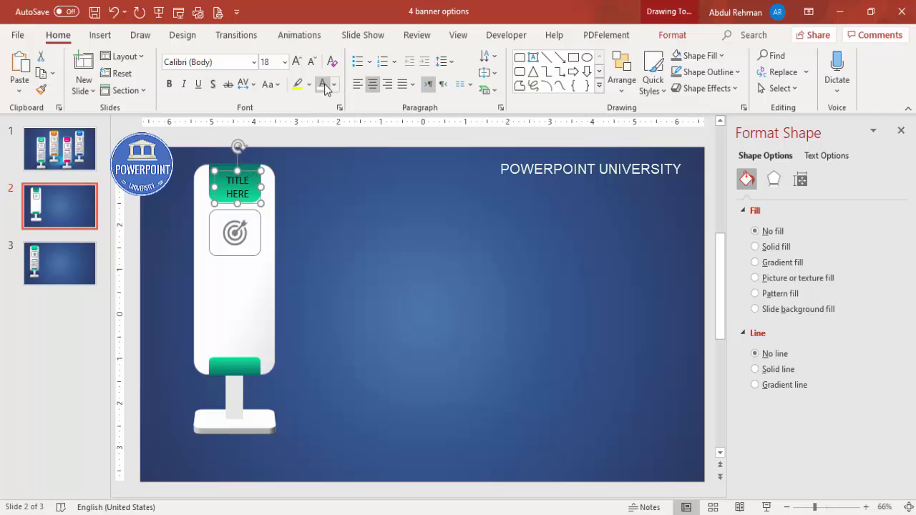
{"action": "left_click", "coordinate": [170, 85]}
{"action": "left_click", "coordinate": [232, 62]}
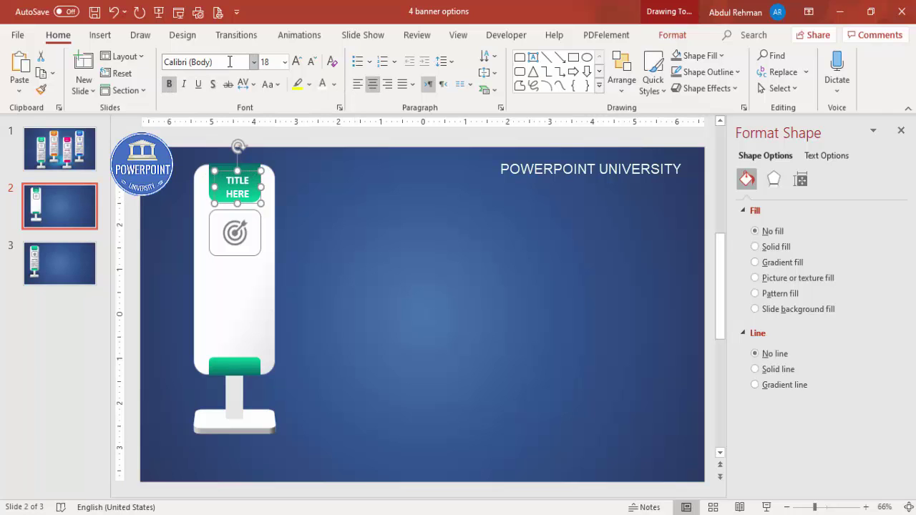
{"action": "type", "text": "Century Gothic"}
{"action": "key", "text": "Return"}
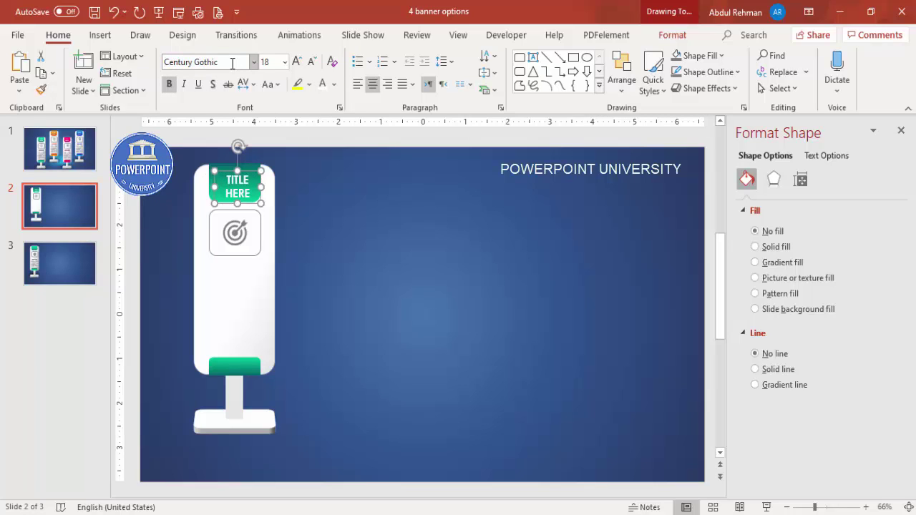
{"action": "left_click_drag", "start_coordinate": [249, 171], "coordinate": [249, 164]}
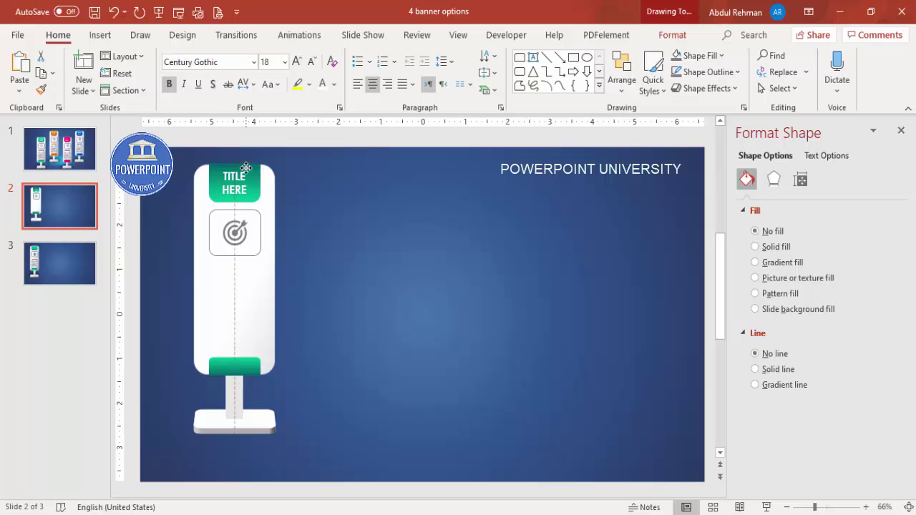
{"action": "left_click", "coordinate": [417, 200]}
- Add a 'TEXT HERE' text box just below the target icon
{"action": "left_click", "coordinate": [101, 35]}
{"action": "left_click", "coordinate": [534, 75]}
{"action": "left_click_drag", "start_coordinate": [203, 269], "coordinate": [262, 284]}
{"action": "type", "text": "TEXT"}
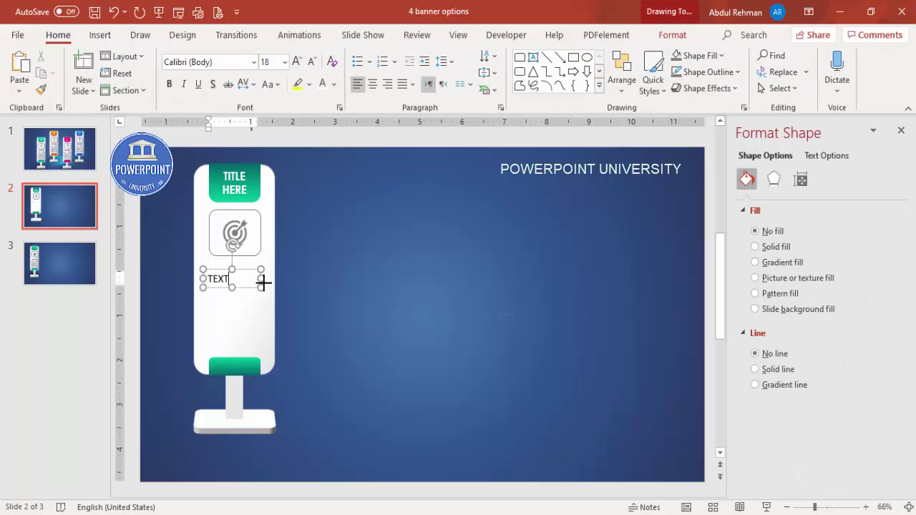
{"action": "left_click_drag", "start_coordinate": [249, 274], "coordinate": [251, 266]}
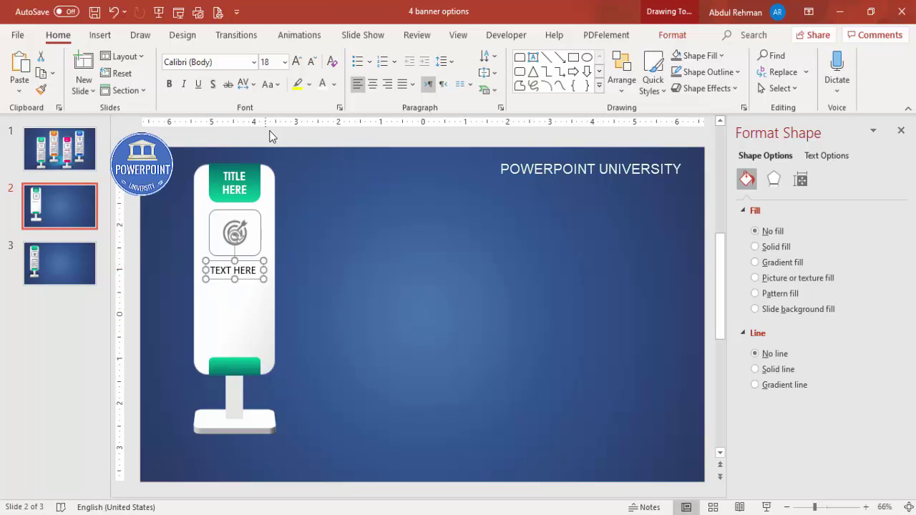
- Format the caption as teal green, bold, 14 pt Century Gothic, centred
{"action": "left_click", "coordinate": [334, 85]}
{"action": "left_click", "coordinate": [334, 257]}
{"action": "left_click", "coordinate": [169, 84]}
{"action": "left_click", "coordinate": [221, 64]}
{"action": "type", "text": "Century Gothic"}
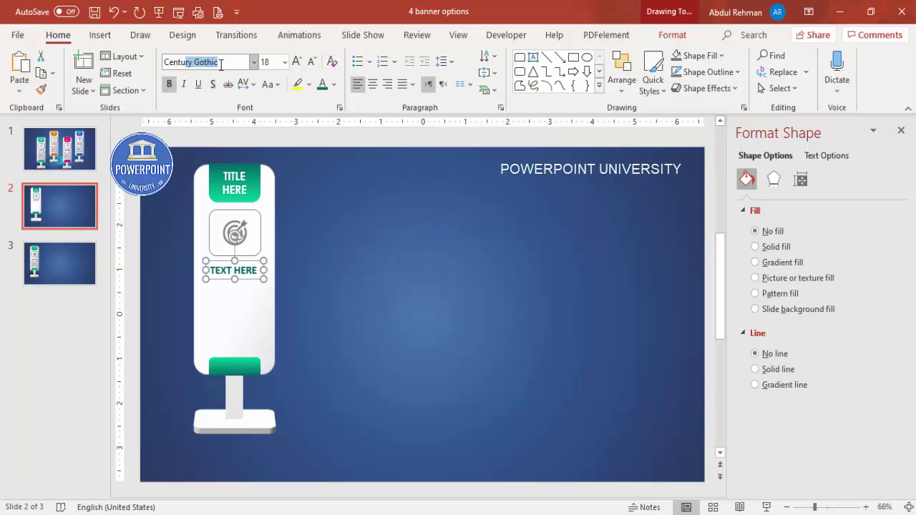
{"action": "key", "text": "Return"}
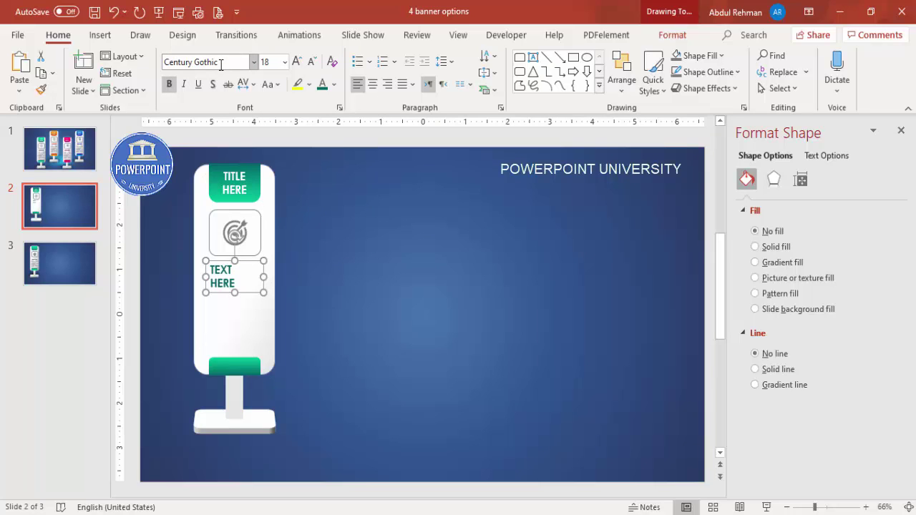
{"action": "left_click", "coordinate": [311, 62]}
{"action": "left_click", "coordinate": [311, 62]}
{"action": "key", "text": "ctrl+e"}
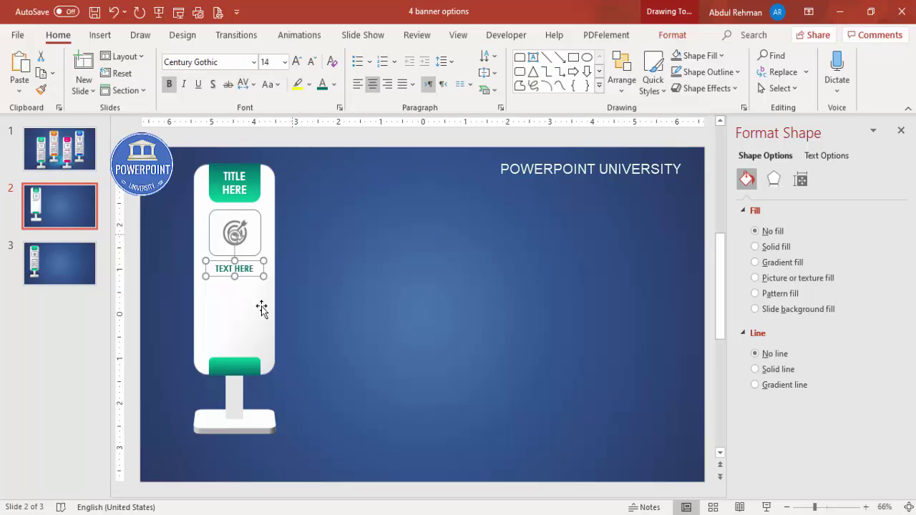
{"action": "left_click_drag", "start_coordinate": [248, 266], "coordinate": [249, 269]}
{"action": "left_click", "coordinate": [299, 232]}
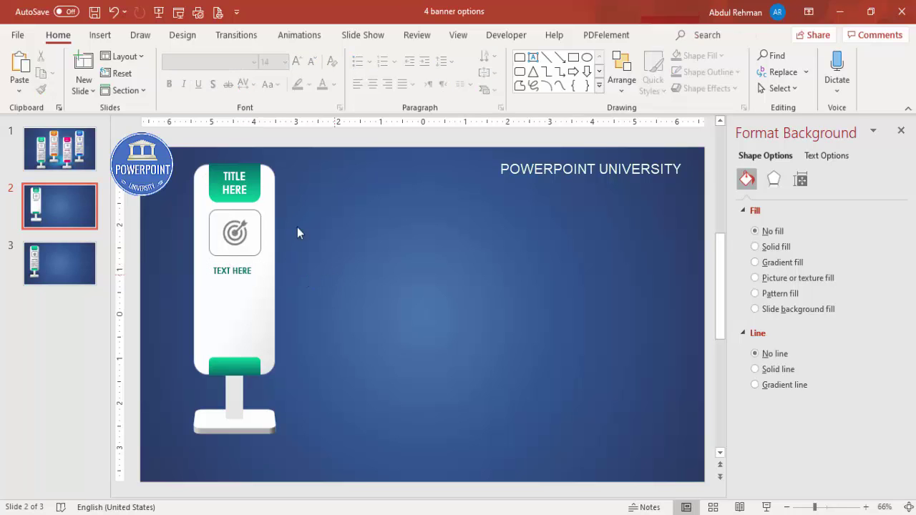
{"action": "left_click", "coordinate": [100, 35]}
- Add centred grey 14 pt 'Add detail text here' text beneath the TEXT HERE caption
{"action": "left_click", "coordinate": [534, 72]}
{"action": "left_click_drag", "start_coordinate": [212, 278], "coordinate": [262, 343]}
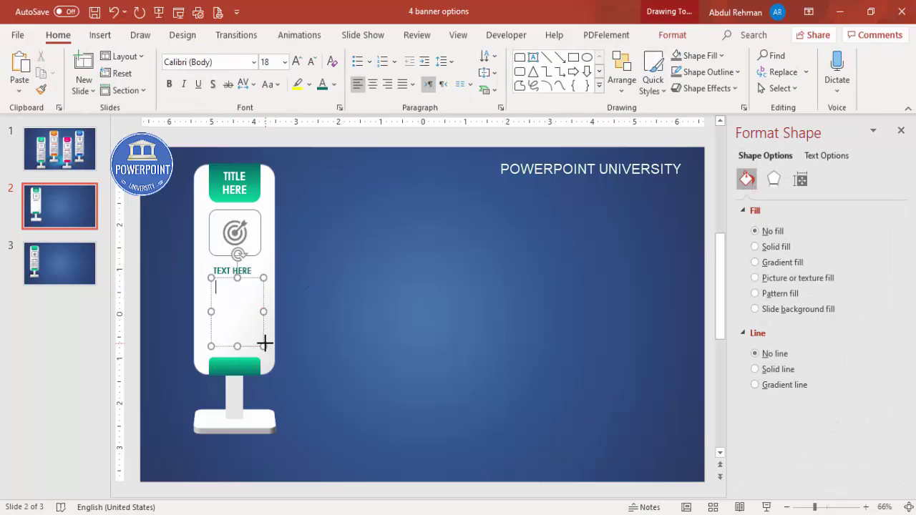
{"action": "type", "text": "Add detail tex"}
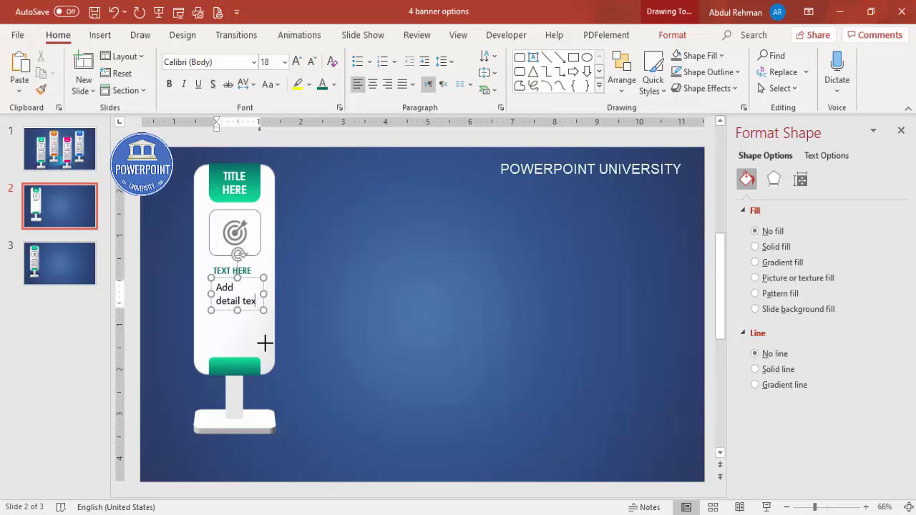
{"action": "type", "text": "t here"}
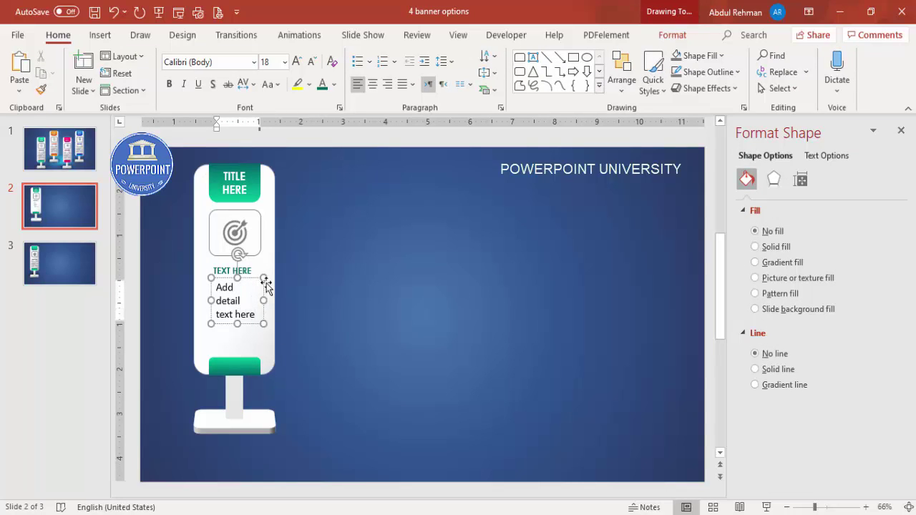
{"action": "left_click", "coordinate": [256, 279]}
{"action": "left_click", "coordinate": [373, 84]}
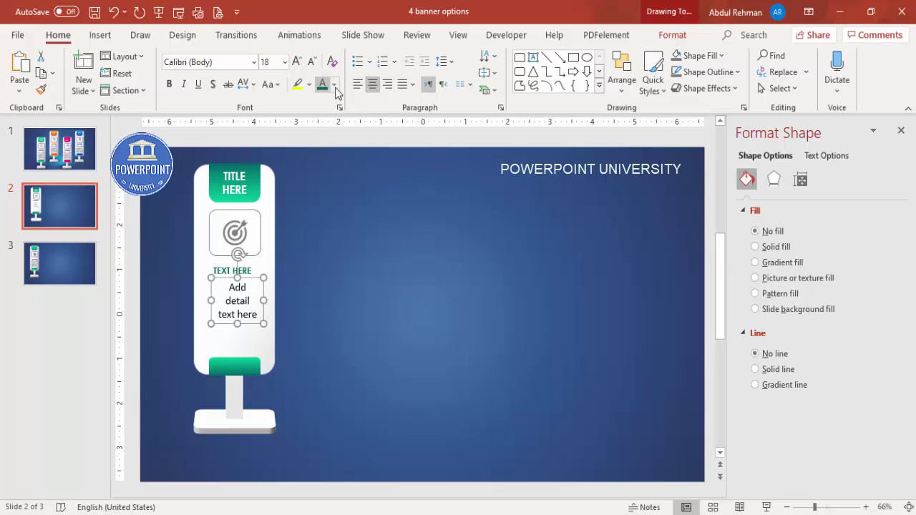
{"action": "left_click", "coordinate": [334, 84]}
{"action": "left_click", "coordinate": [323, 175]}
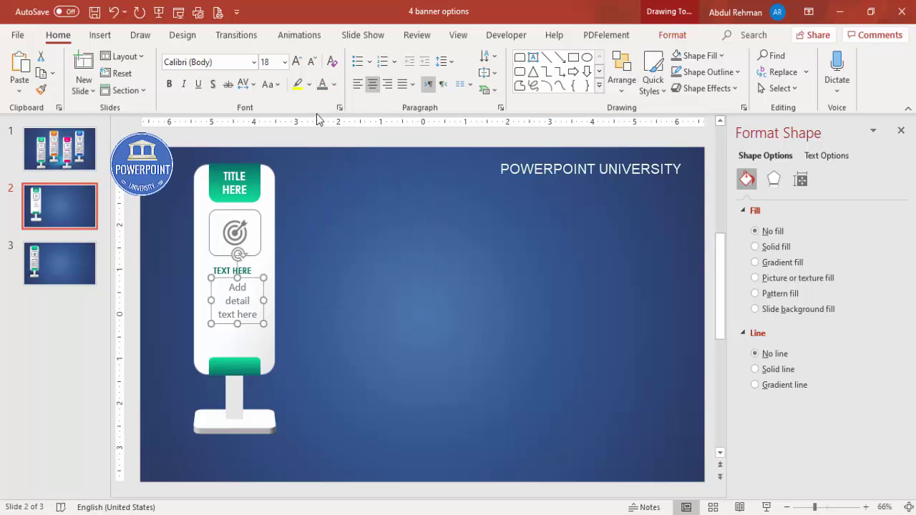
{"action": "left_click", "coordinate": [311, 62]}
{"action": "left_click", "coordinate": [311, 61]}
{"action": "left_click_drag", "start_coordinate": [255, 277], "coordinate": [250, 282]}
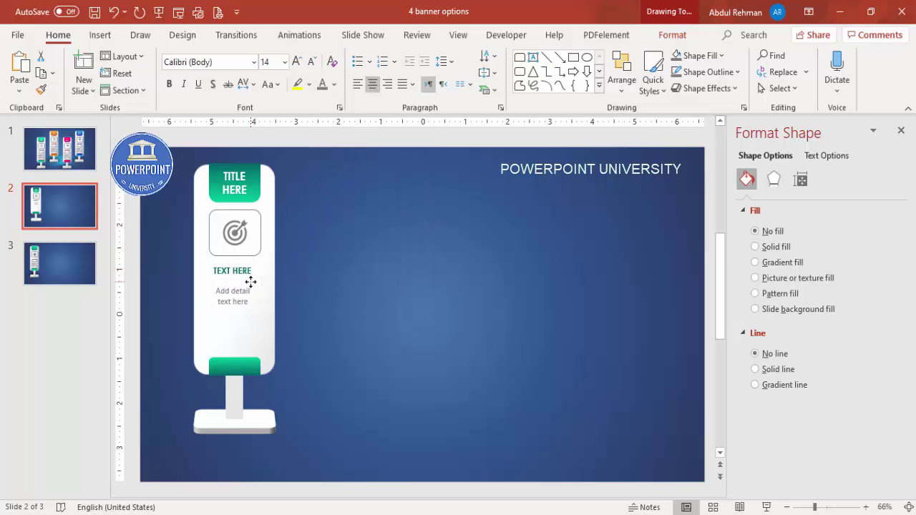
{"action": "left_click", "coordinate": [335, 295]}
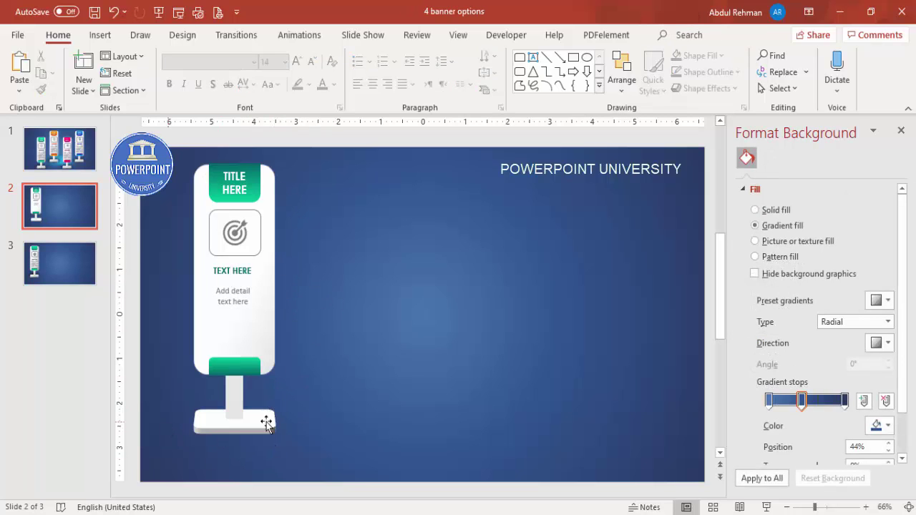
- Draw a flat oval near the slide's bottom with no outline
{"action": "left_click", "coordinate": [100, 34]}
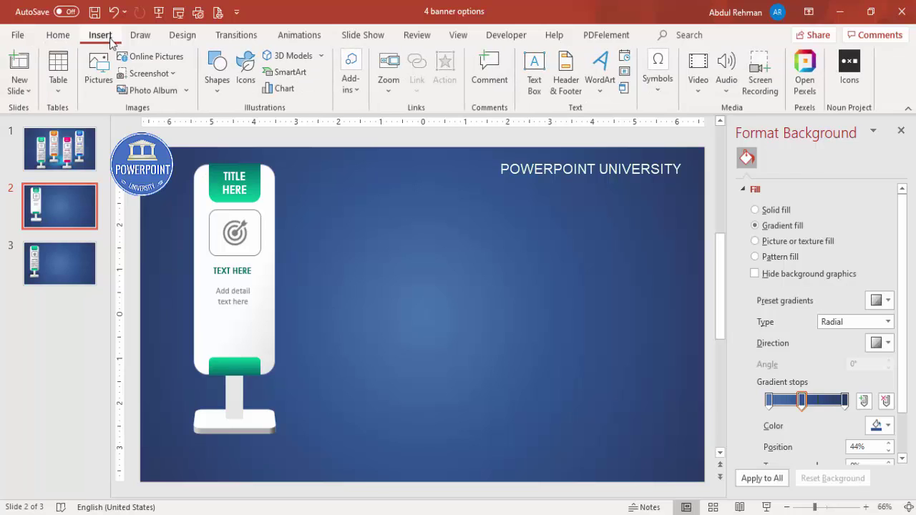
{"action": "left_click", "coordinate": [217, 80]}
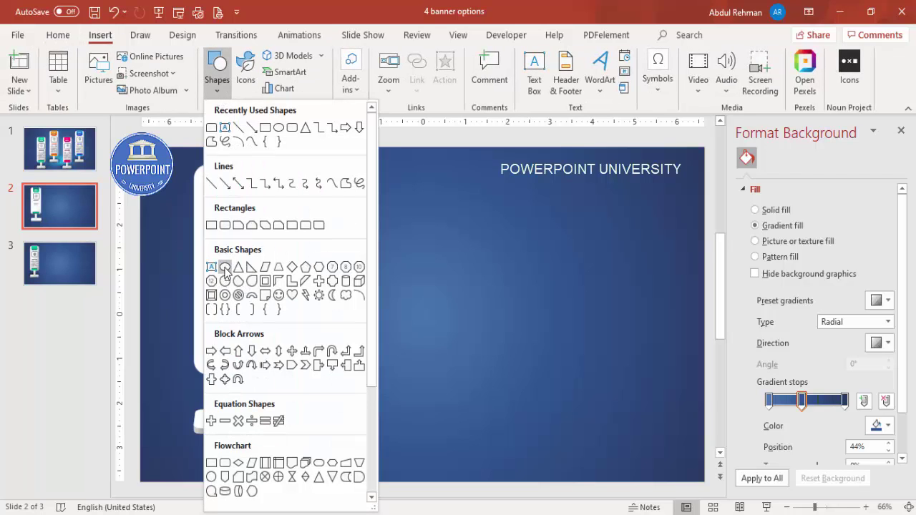
{"action": "left_click", "coordinate": [225, 268]}
{"action": "left_click_drag", "start_coordinate": [317, 380], "coordinate": [500, 441]}
{"action": "left_click", "coordinate": [382, 72]}
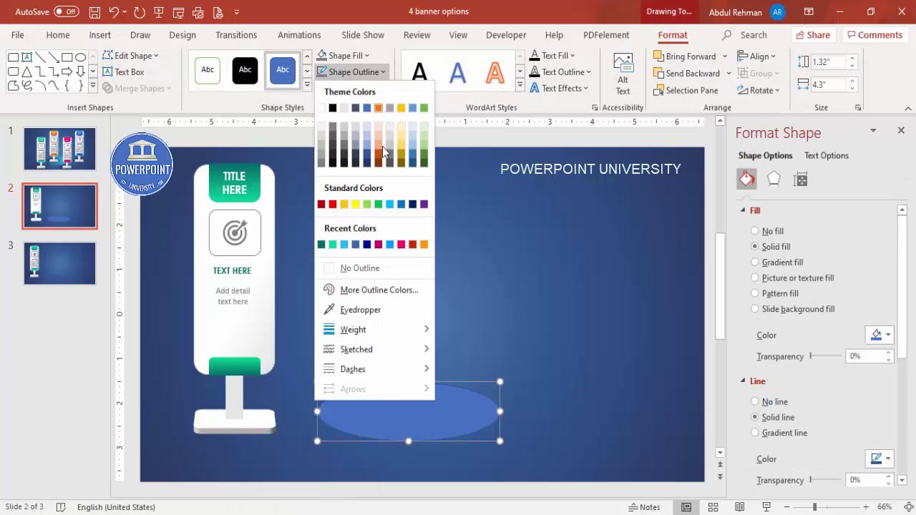
{"action": "left_click", "coordinate": [343, 265]}
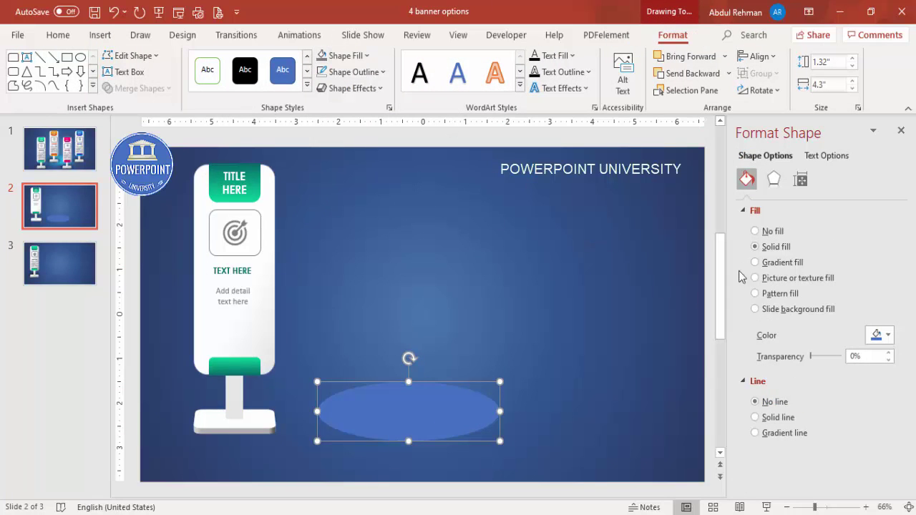
- Give the oval a two-stop gradient: black inner at 15% transparency, background-blue outer at 100%
{"action": "left_click", "coordinate": [790, 262]}
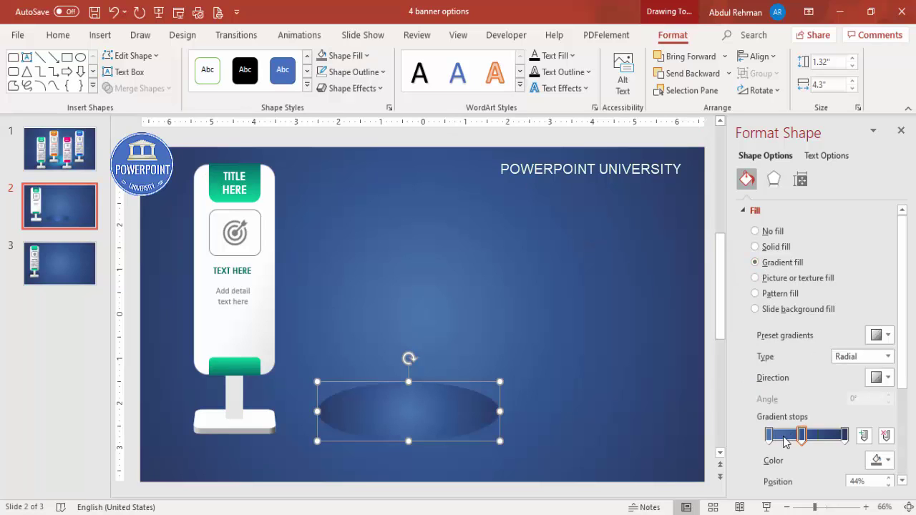
{"action": "left_click_drag", "start_coordinate": [801, 438], "coordinate": [785, 448]}
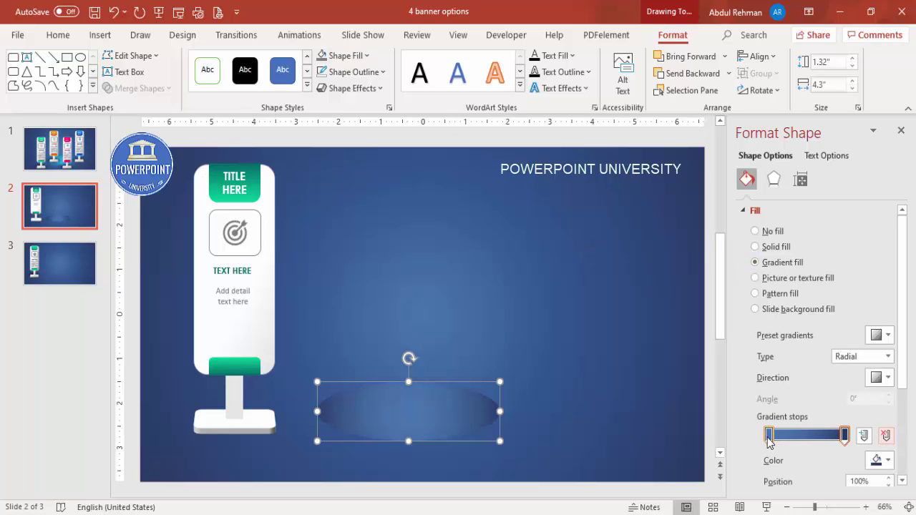
{"action": "left_click", "coordinate": [769, 436]}
{"action": "left_click", "coordinate": [879, 460]}
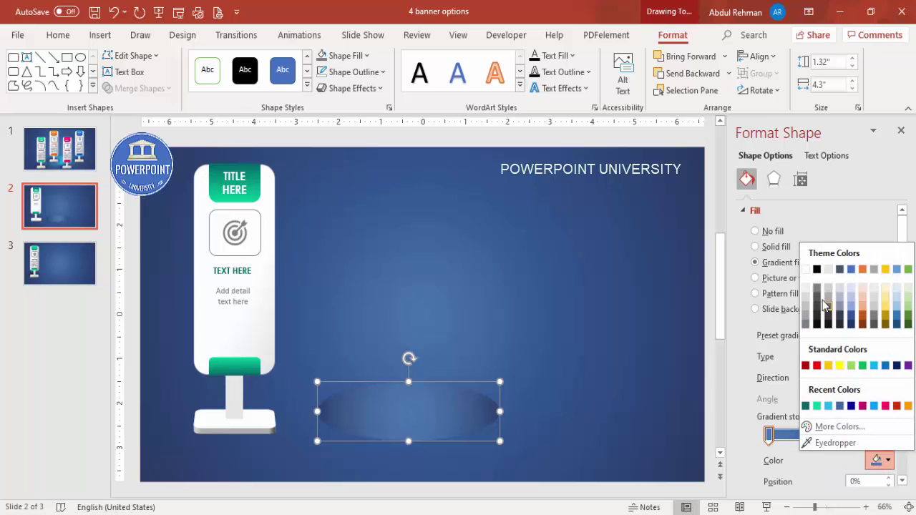
{"action": "left_click", "coordinate": [816, 269]}
{"action": "left_click", "coordinate": [845, 436]}
{"action": "left_click", "coordinate": [879, 460]}
{"action": "left_click", "coordinate": [831, 442]}
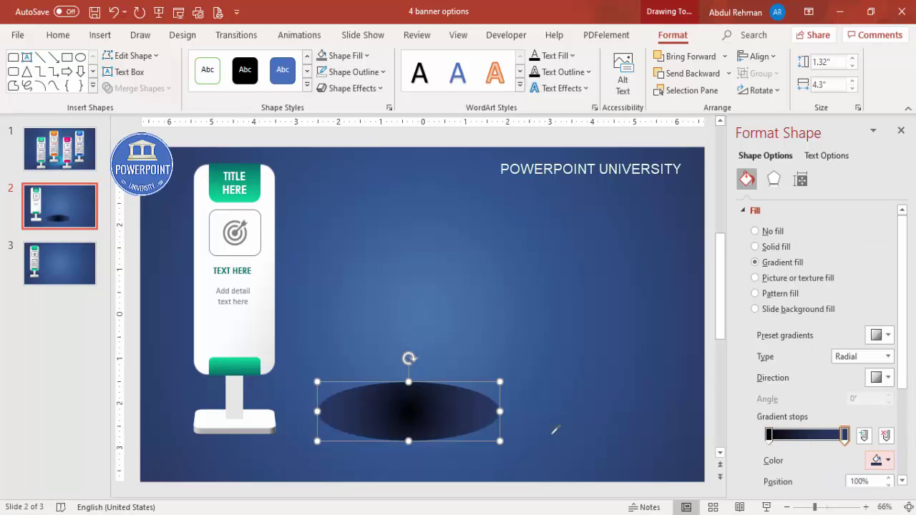
{"action": "left_click", "coordinate": [298, 412]}
{"action": "scroll", "coordinate": [824, 358], "scroll_direction": "down", "scroll_amount": 4}
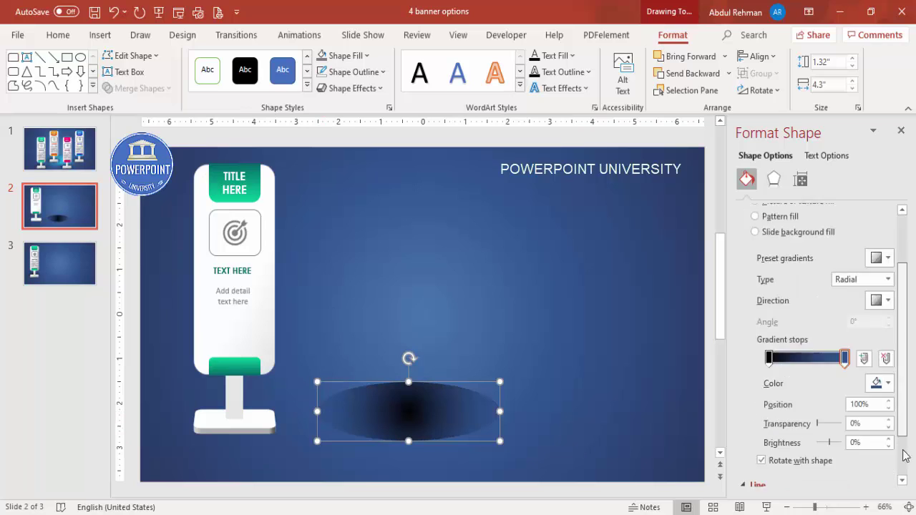
{"action": "left_click_drag", "start_coordinate": [818, 363], "coordinate": [905, 368]}
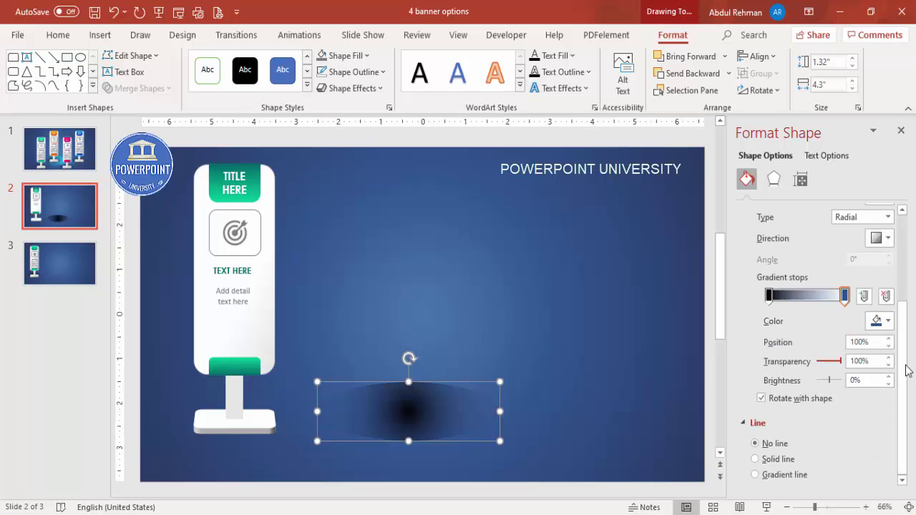
{"action": "left_click", "coordinate": [772, 294]}
{"action": "left_click_drag", "start_coordinate": [820, 360], "coordinate": [823, 362]}
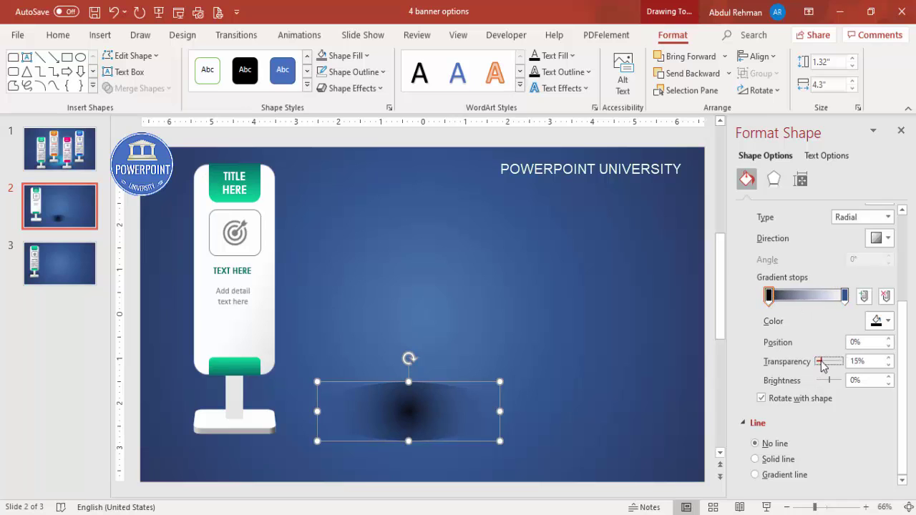
- Add 18 pt soft edges to the oval, enlarge it slightly and move it under the stand base
{"action": "left_click", "coordinate": [777, 185]}
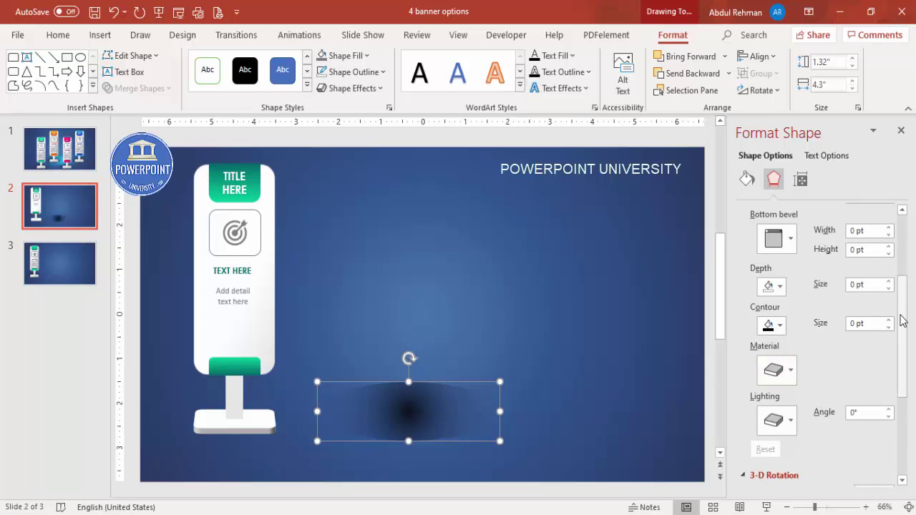
{"action": "left_click_drag", "start_coordinate": [903, 321], "coordinate": [904, 259]}
{"action": "left_click", "coordinate": [760, 265]}
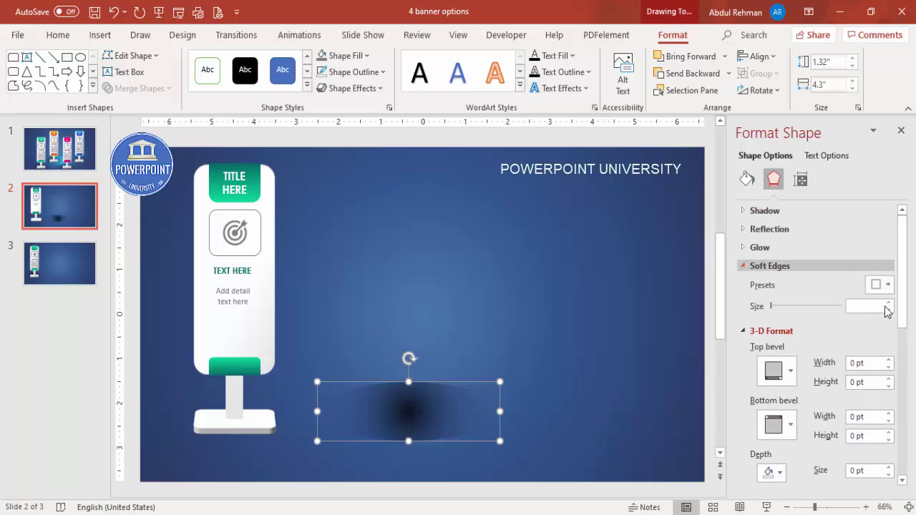
{"action": "left_click", "coordinate": [891, 304]}
{"action": "left_click", "coordinate": [891, 304]}
{"action": "left_click", "coordinate": [891, 304]}
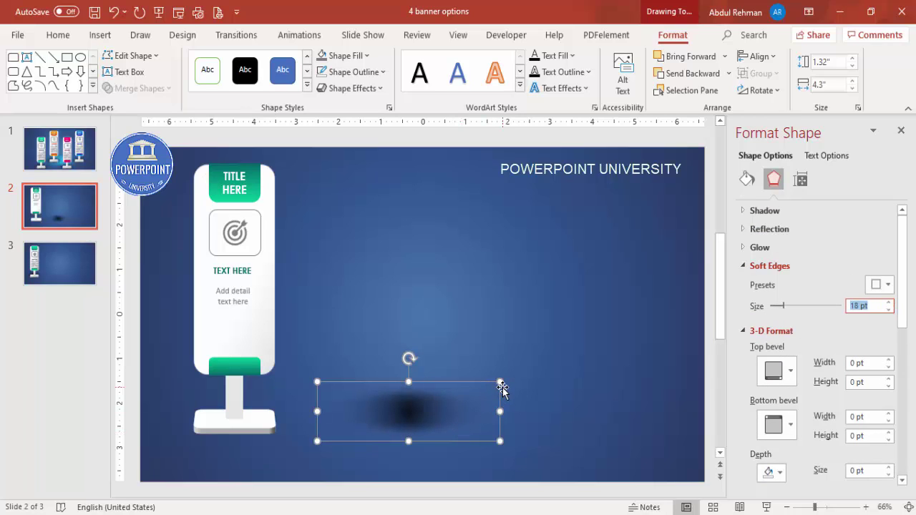
{"action": "left_click_drag", "start_coordinate": [501, 385], "coordinate": [509, 380]}
{"action": "left_click_drag", "start_coordinate": [446, 413], "coordinate": [257, 422]}
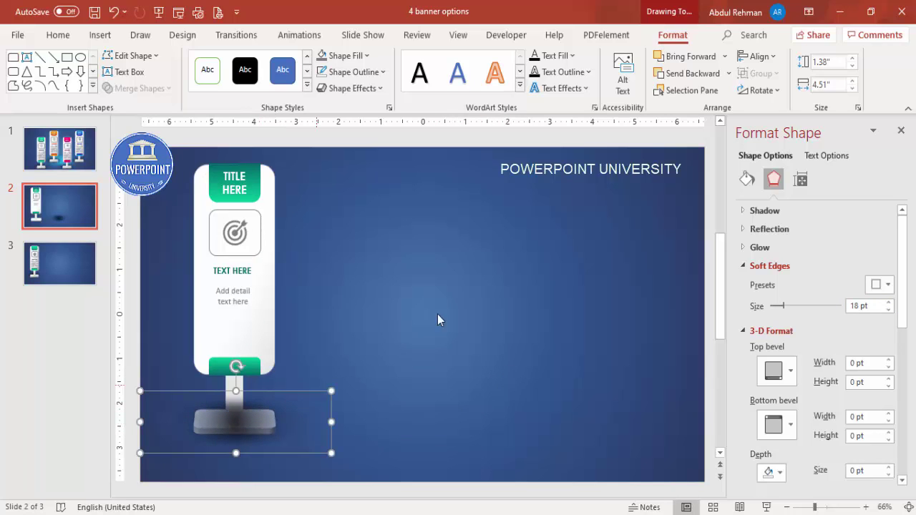
- Send the shadow behind the stand and group all banner parts together
{"action": "left_click", "coordinate": [728, 73]}
{"action": "left_click", "coordinate": [705, 114]}
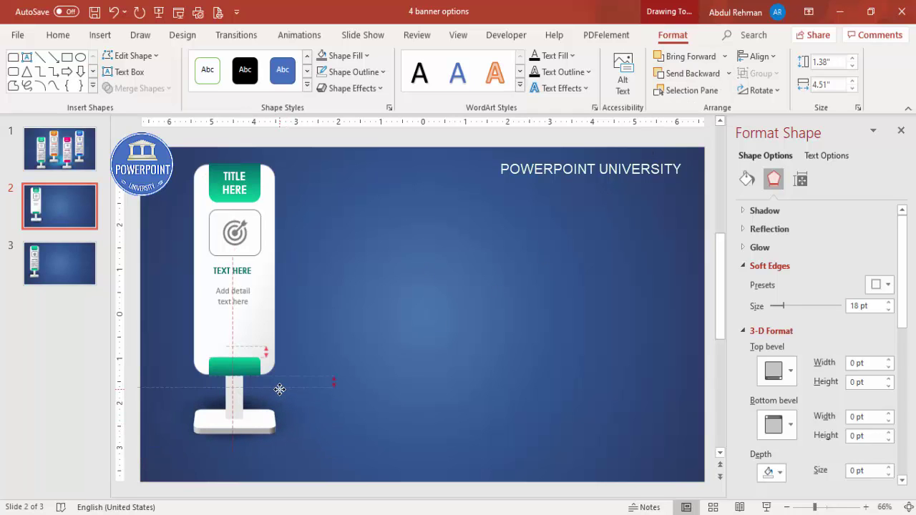
{"action": "left_click", "coordinate": [394, 360]}
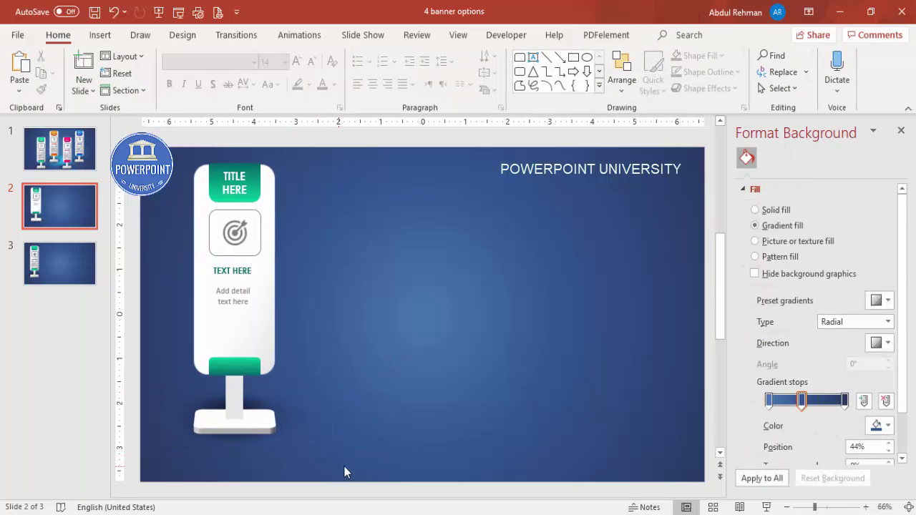
{"action": "left_click_drag", "start_coordinate": [392, 474], "coordinate": [136, 133]}
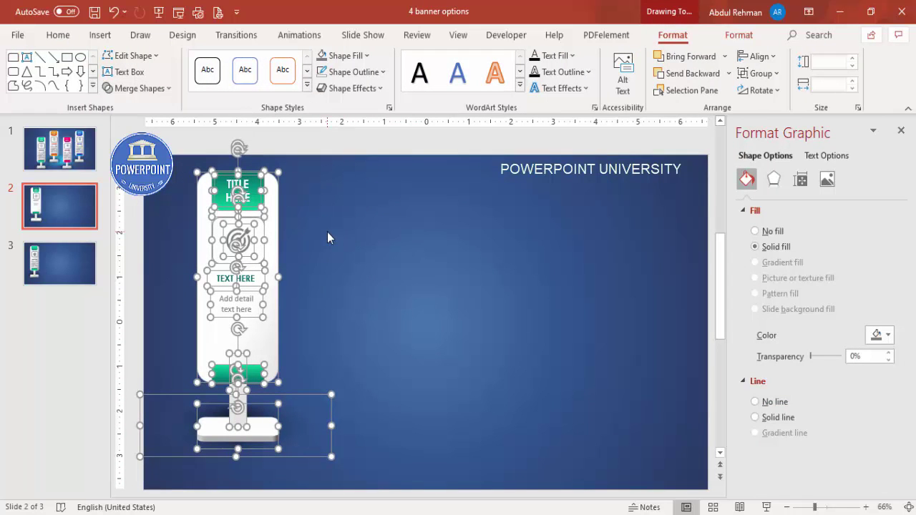
{"action": "key", "text": "ctrl+g"}
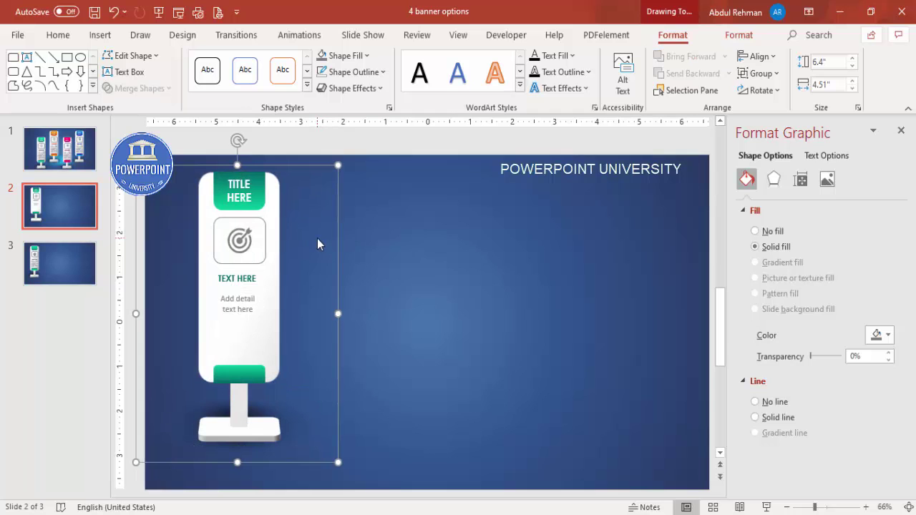
- Duplicate the banner into four copies across the slide, staggering alternate banners vertically
{"action": "left_click_drag", "start_coordinate": [337, 245], "coordinate": [459, 231], "text": "ctrl"}
{"action": "left_click", "coordinate": [253, 167]}
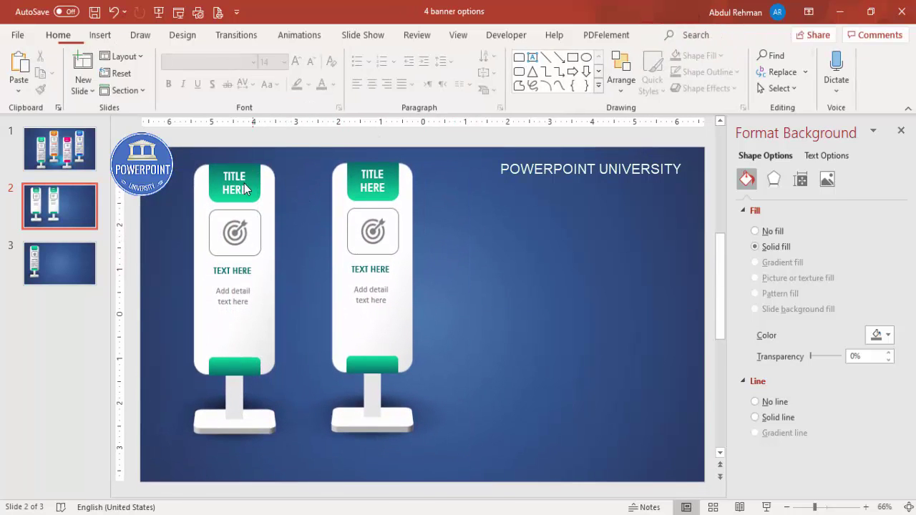
{"action": "double_click", "coordinate": [251, 186]}
{"action": "left_click_drag", "start_coordinate": [279, 168], "coordinate": [416, 169]}
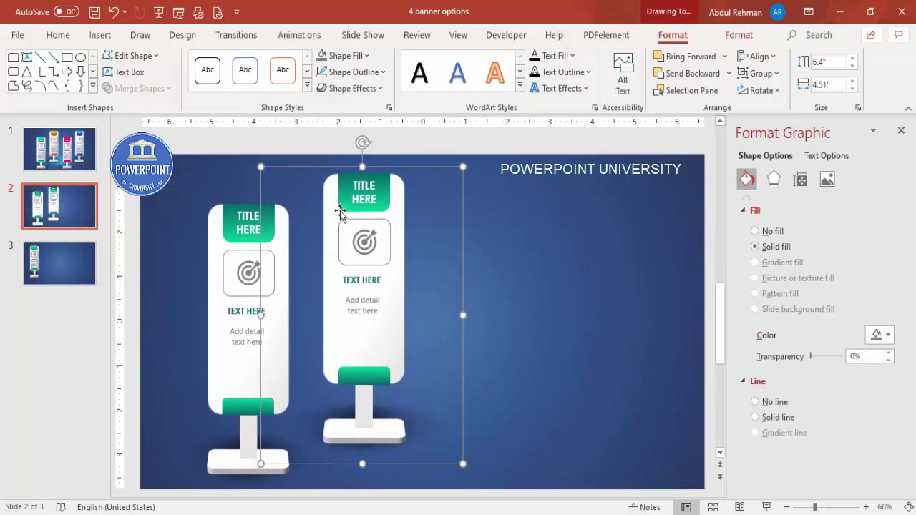
{"action": "left_click", "coordinate": [225, 240], "text": "shift"}
{"action": "left_click_drag", "start_coordinate": [379, 249], "coordinate": [630, 219]}
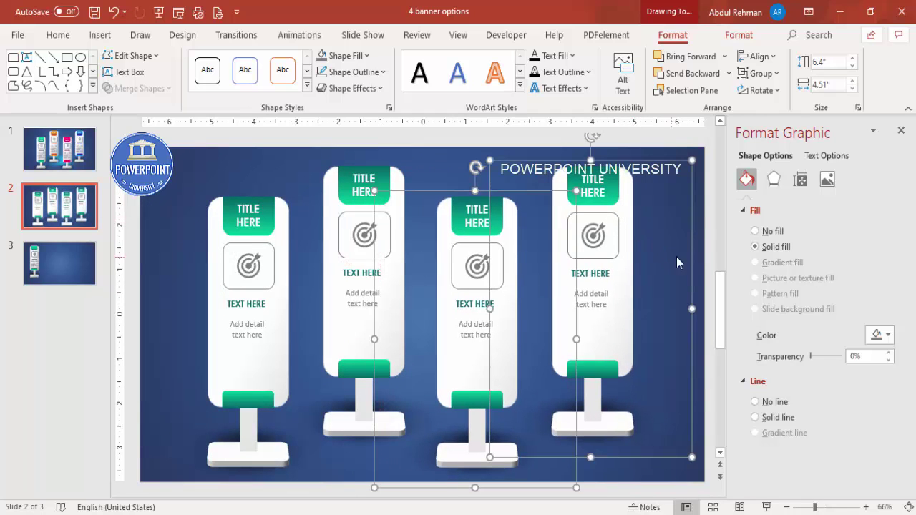
{"action": "left_click", "coordinate": [405, 195]}
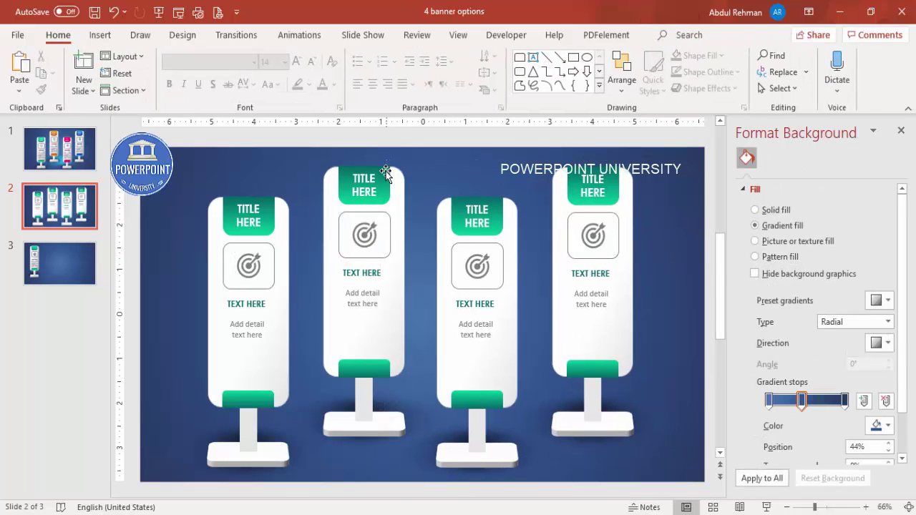
- Zoom in on the second banner's header and set its left gradient stop to red
{"action": "left_click", "coordinate": [385, 174]}
{"action": "left_click", "coordinate": [386, 175]}
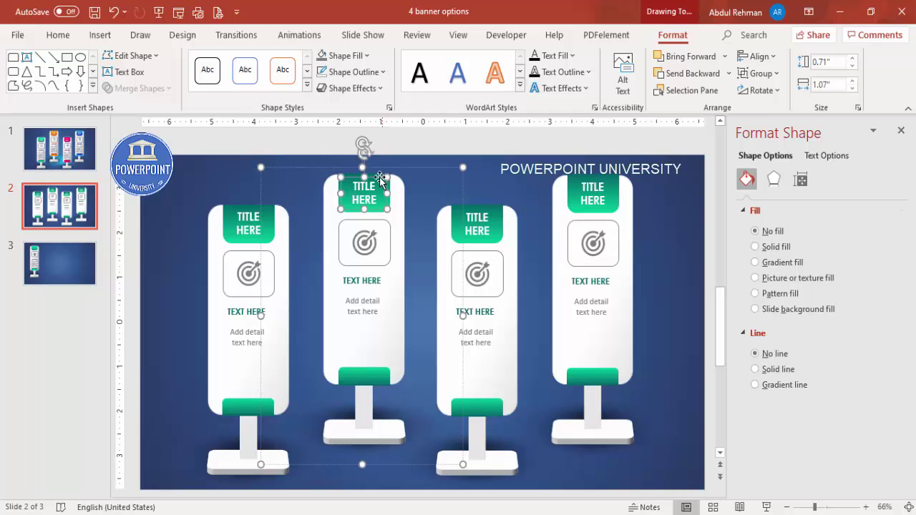
{"action": "left_click", "coordinate": [835, 506]}
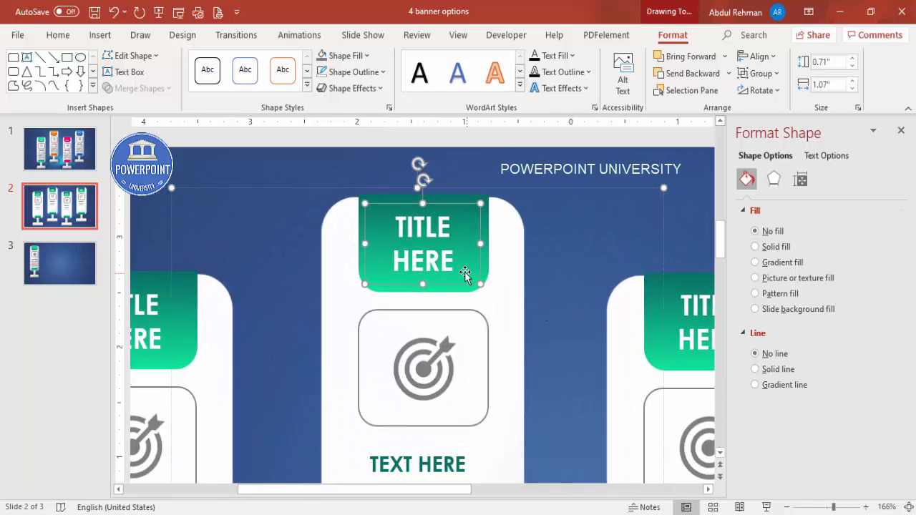
{"action": "left_click", "coordinate": [403, 209]}
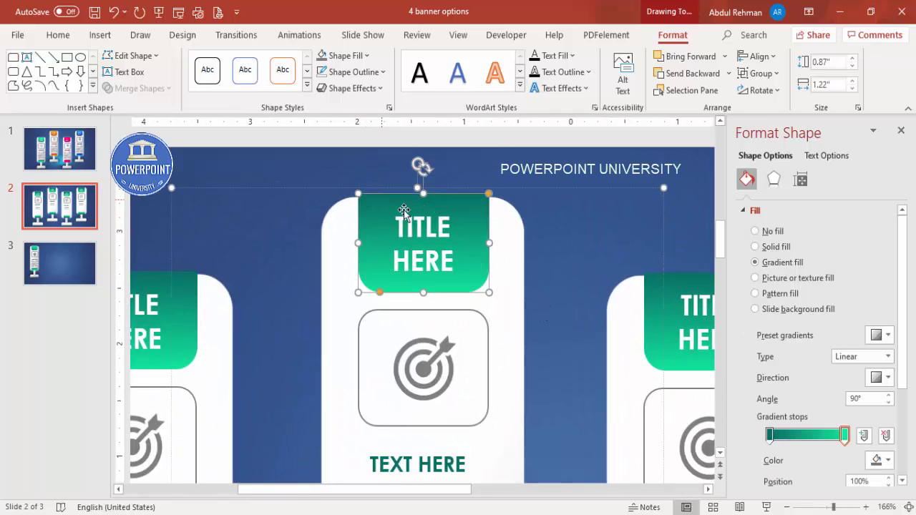
{"action": "left_click", "coordinate": [771, 436]}
{"action": "left_click", "coordinate": [879, 460]}
{"action": "left_click", "coordinate": [823, 425]}
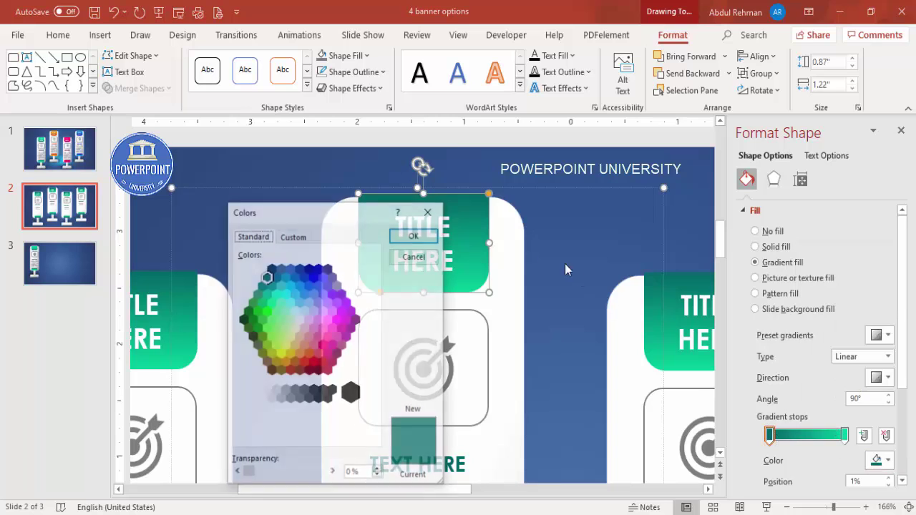
{"action": "left_click", "coordinate": [290, 371]}
{"action": "left_click", "coordinate": [414, 235]}
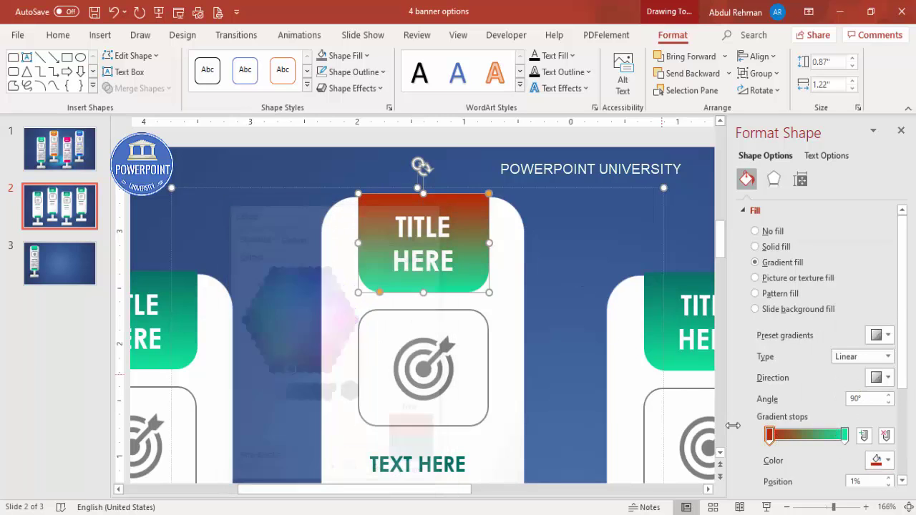
- Set the header's right gradient stop to orange
{"action": "left_click", "coordinate": [845, 435]}
{"action": "left_click", "coordinate": [890, 461]}
{"action": "left_click", "coordinate": [823, 425]}
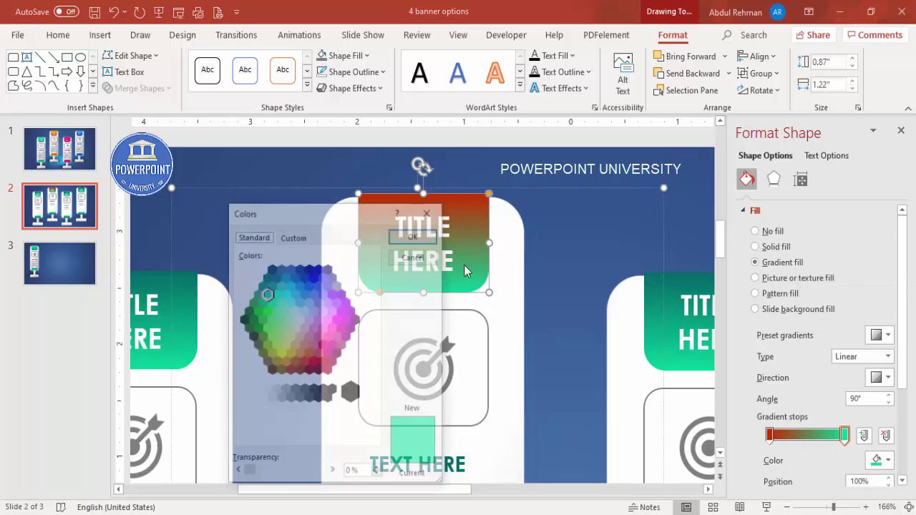
{"action": "left_click", "coordinate": [286, 365]}
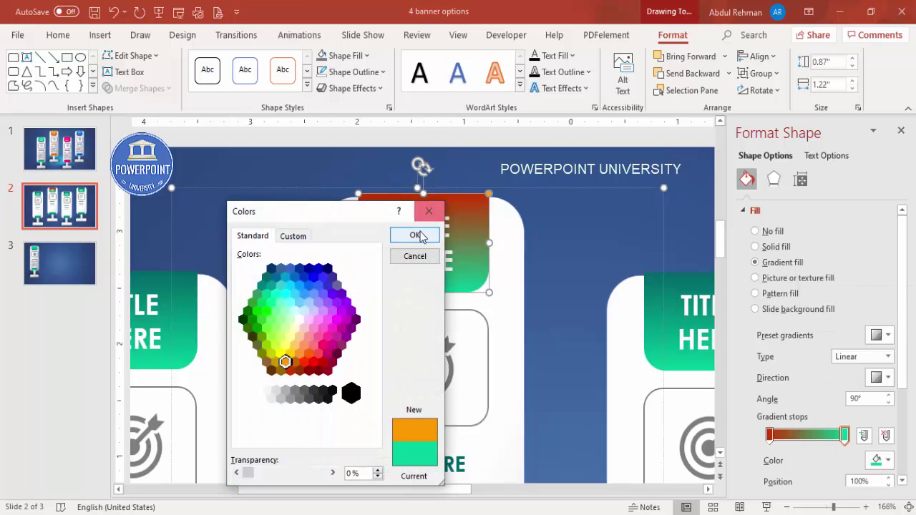
{"action": "left_click", "coordinate": [414, 235]}
- Copy the red-orange header gradient onto the bottom band with Format Painter
{"action": "scroll", "coordinate": [534, 312], "scroll_direction": "down", "scroll_amount": 1}
{"action": "scroll", "coordinate": [534, 313], "scroll_direction": "down", "scroll_amount": 3}
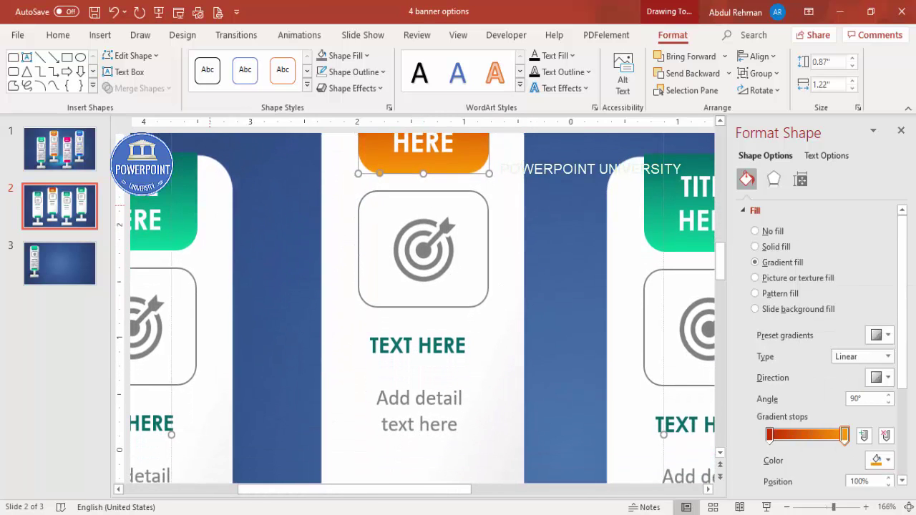
{"action": "left_click", "coordinate": [56, 37]}
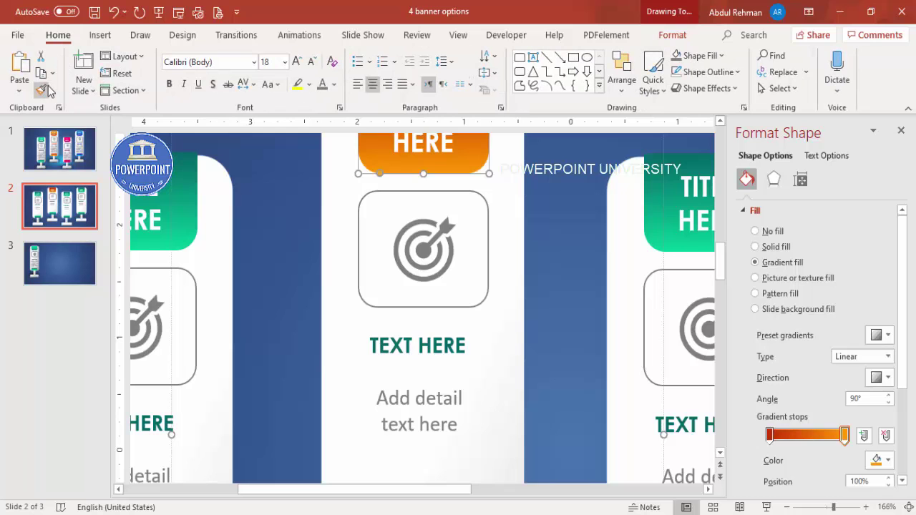
{"action": "scroll", "coordinate": [503, 328], "scroll_direction": "down", "scroll_amount": 4}
{"action": "left_click", "coordinate": [442, 447]}
{"action": "key", "text": "Tab"}
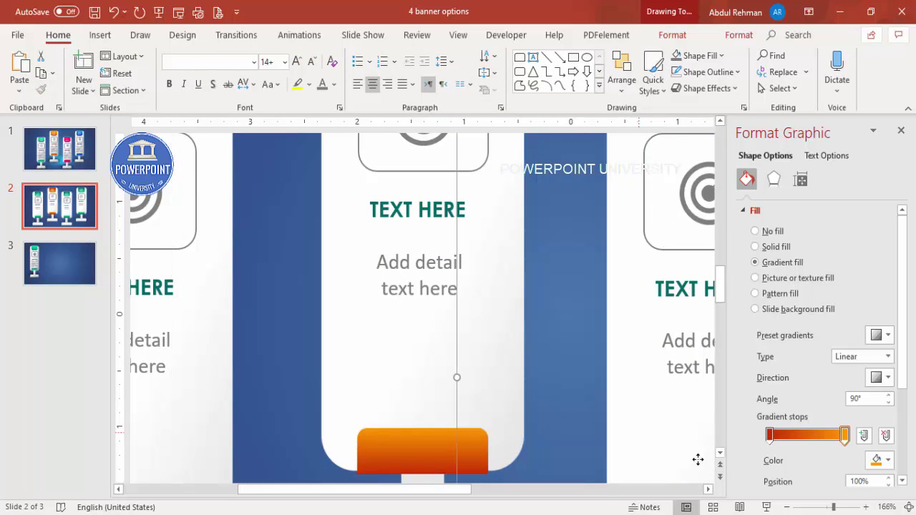
{"action": "left_click", "coordinate": [909, 507]}
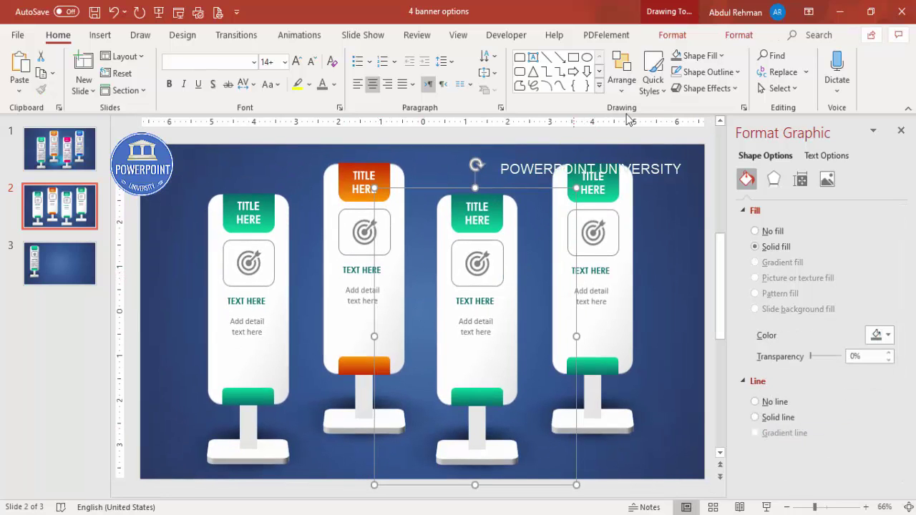
- Send the first selected banner group to the back of the stacking order
{"action": "left_click", "coordinate": [681, 37]}
{"action": "left_click", "coordinate": [729, 73]}
{"action": "left_click", "coordinate": [716, 111]}
{"action": "left_click", "coordinate": [677, 225]}
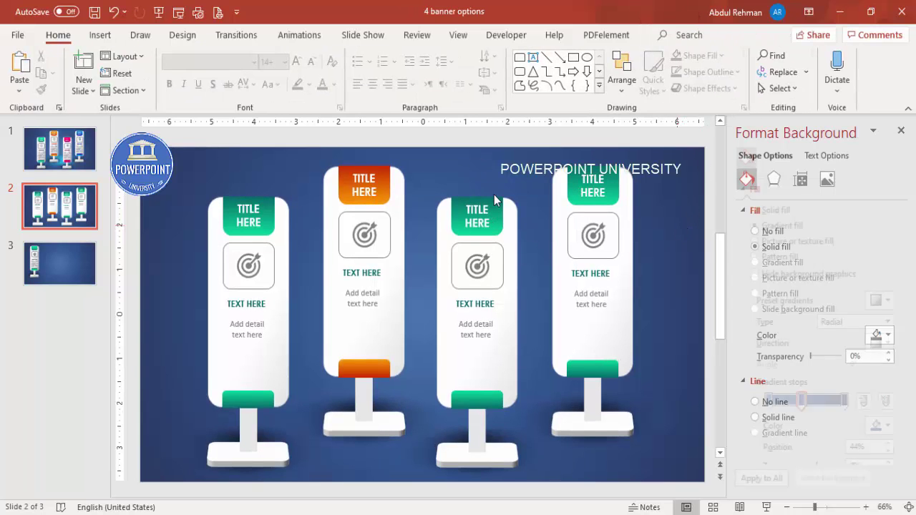
- Bring another banner group to the front so it overlaps its neighbours
{"action": "left_click", "coordinate": [494, 195]}
{"action": "left_click", "coordinate": [672, 34]}
{"action": "left_click", "coordinate": [724, 56]}
{"action": "left_click", "coordinate": [709, 95]}
- Send the middle banner group to the back, leaving the other banner's order unchanged
{"action": "left_click", "coordinate": [627, 179]}
{"action": "left_click", "coordinate": [729, 74]}
{"action": "left_click", "coordinate": [714, 111]}
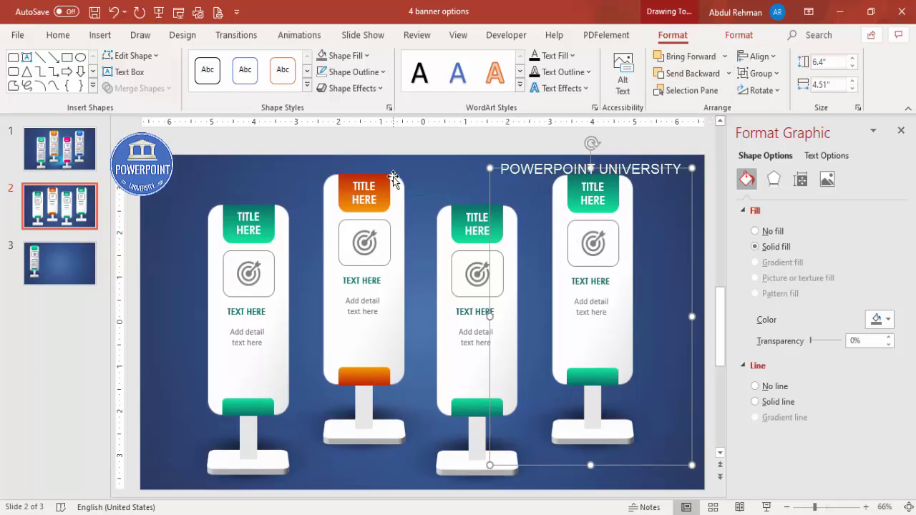
{"action": "left_click", "coordinate": [392, 179]}
{"action": "left_click", "coordinate": [728, 73]}
{"action": "left_click", "coordinate": [701, 112]}
{"action": "left_click", "coordinate": [683, 175]}
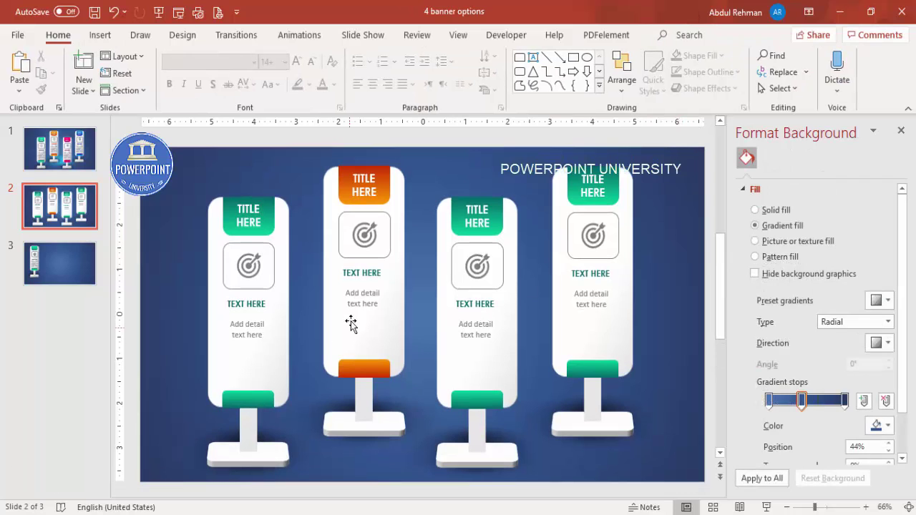
- Inspect the third banner and its title header to confirm the layering
{"action": "left_click", "coordinate": [501, 203]}
{"action": "left_click", "coordinate": [501, 204]}
{"action": "left_click", "coordinate": [663, 215]}
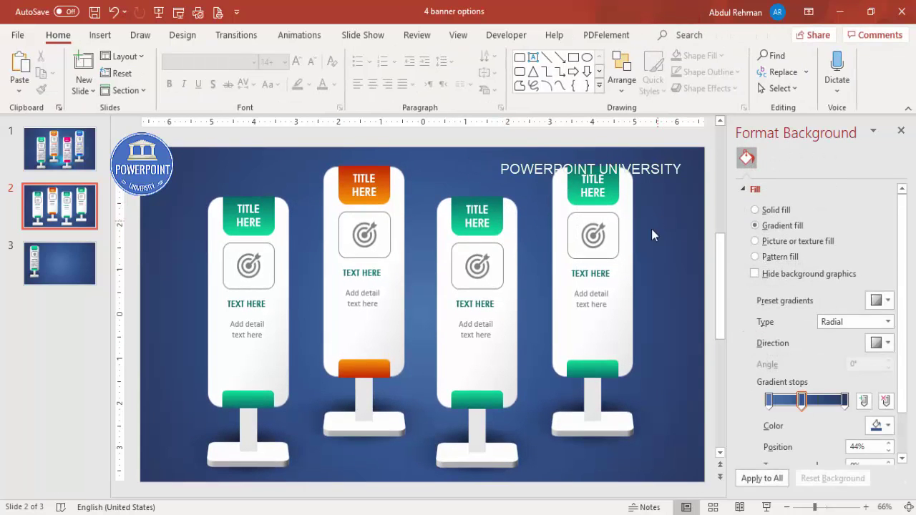